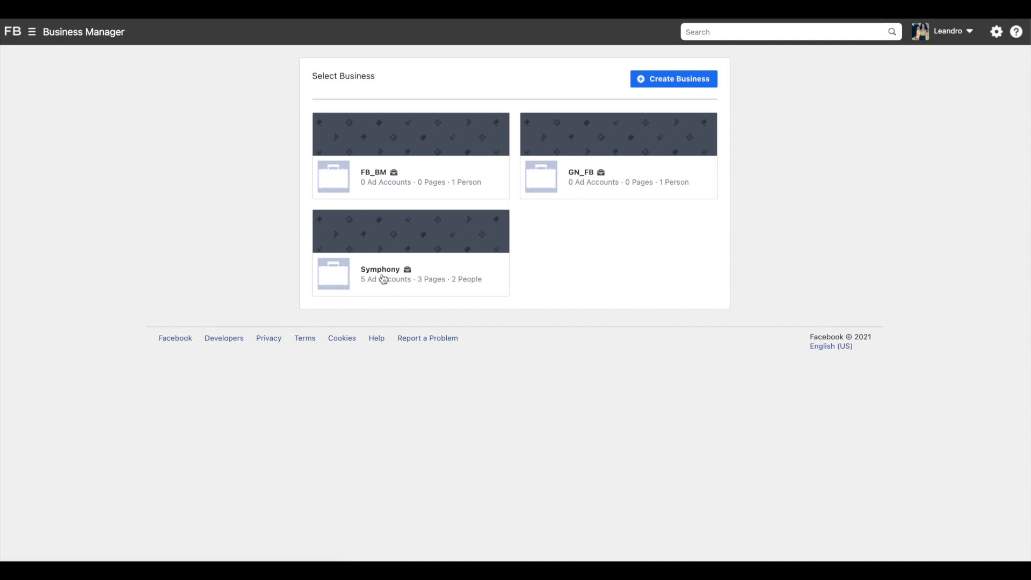
Step: Open the Symphony business and switch to the personal account's ad campaigns
left_click(381, 278)
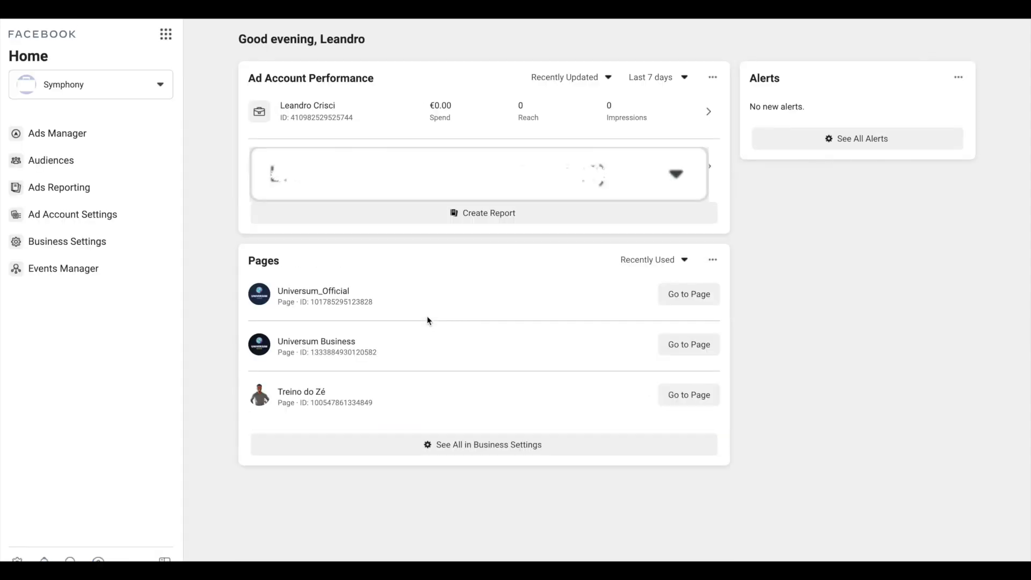
left_click(160, 85)
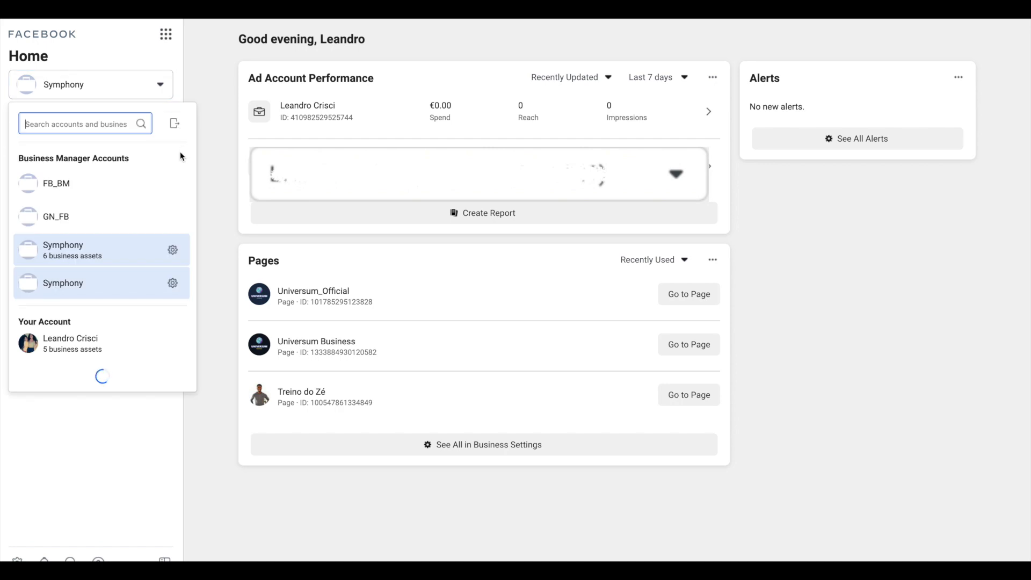
left_click(64, 340)
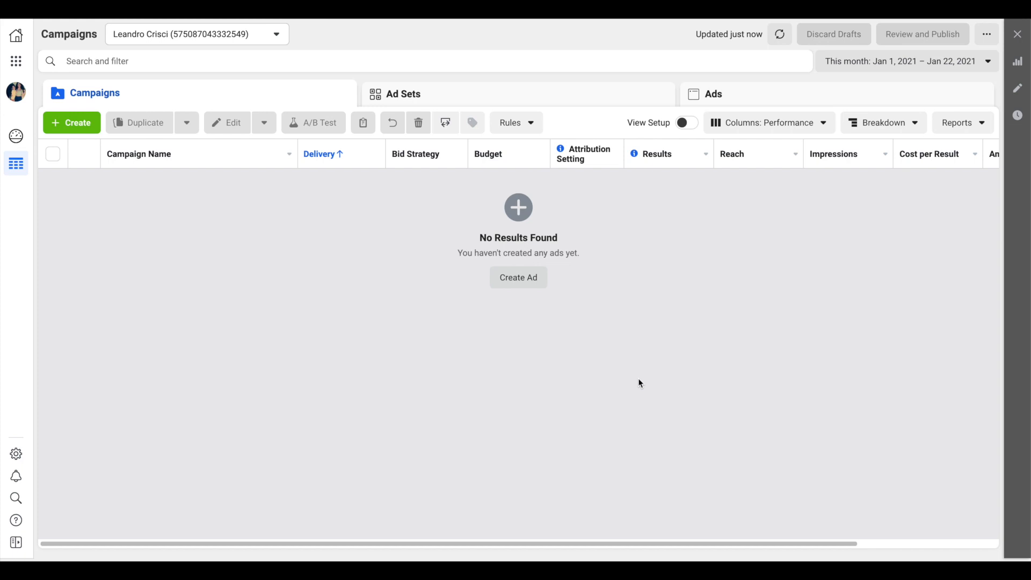
scroll(638, 379, "right", 1)
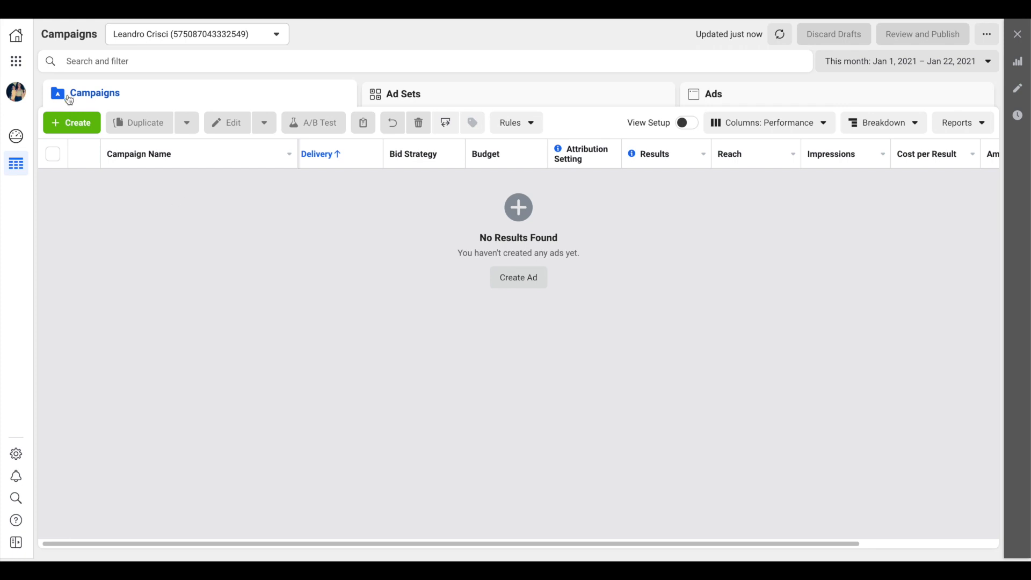
left_click(16, 60)
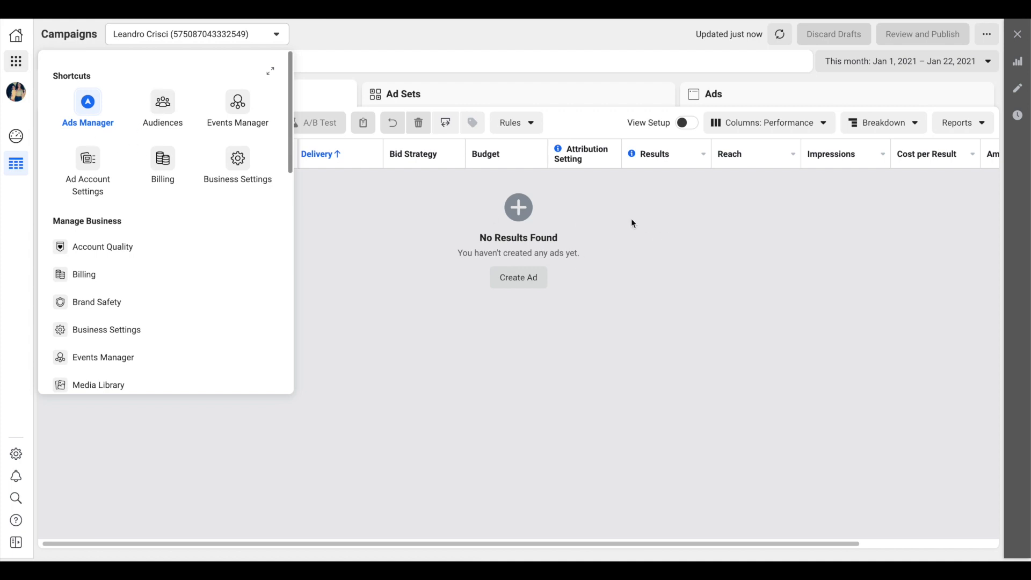
left_click(658, 235)
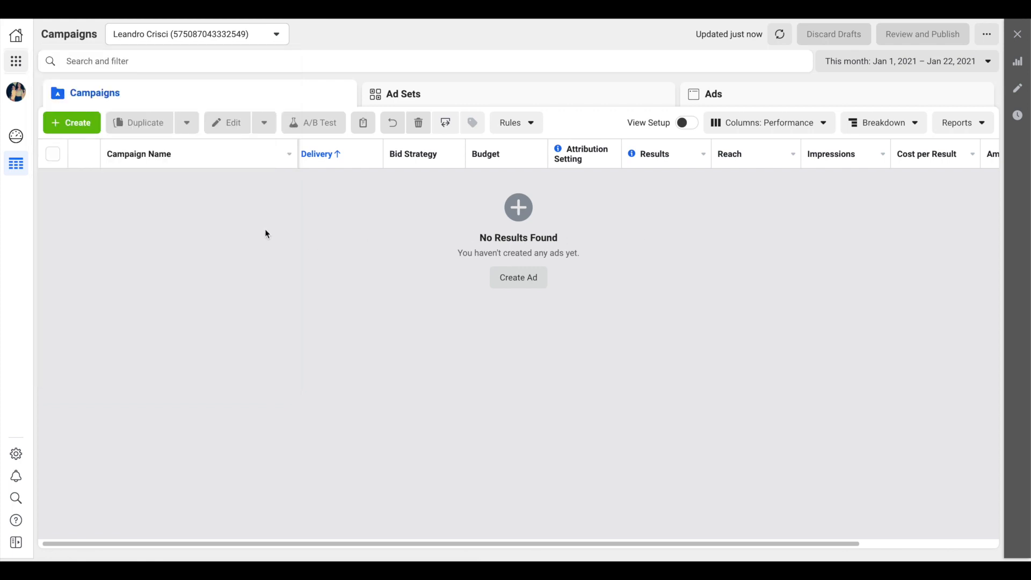
Step: Create a new campaign with the Auction buying type and the Brand awareness objective
left_click(77, 126)
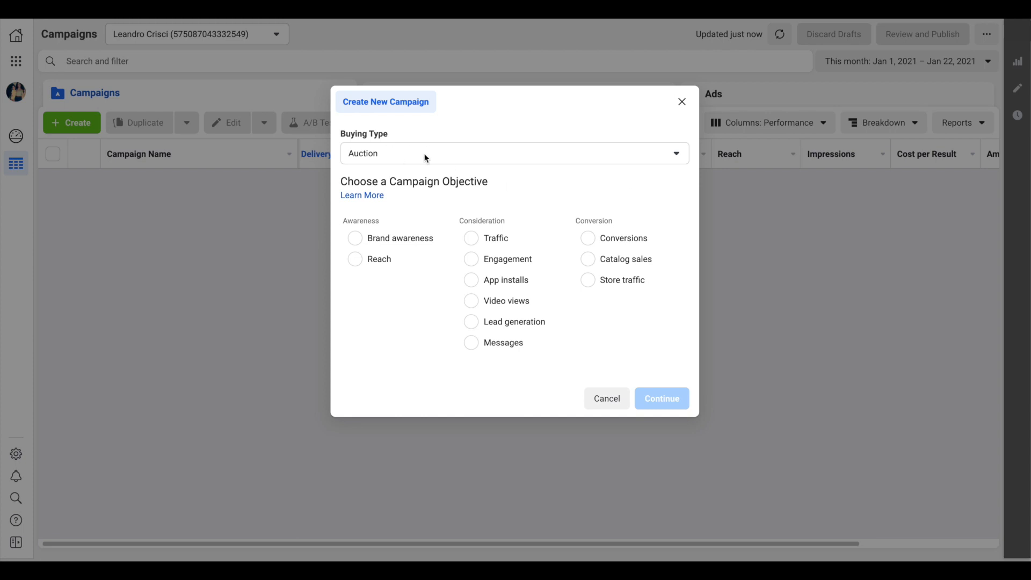
left_click(465, 155)
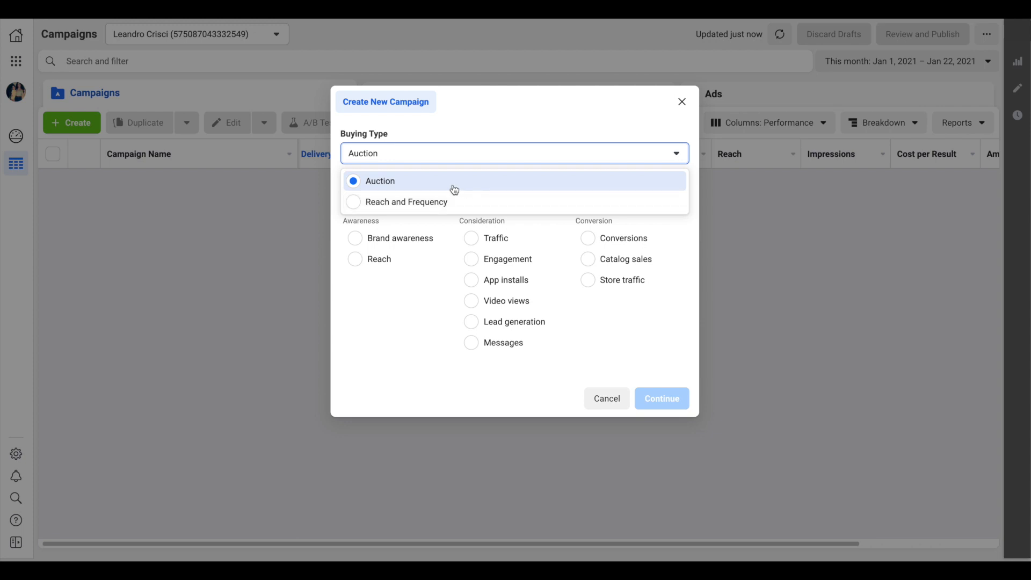
left_click(381, 183)
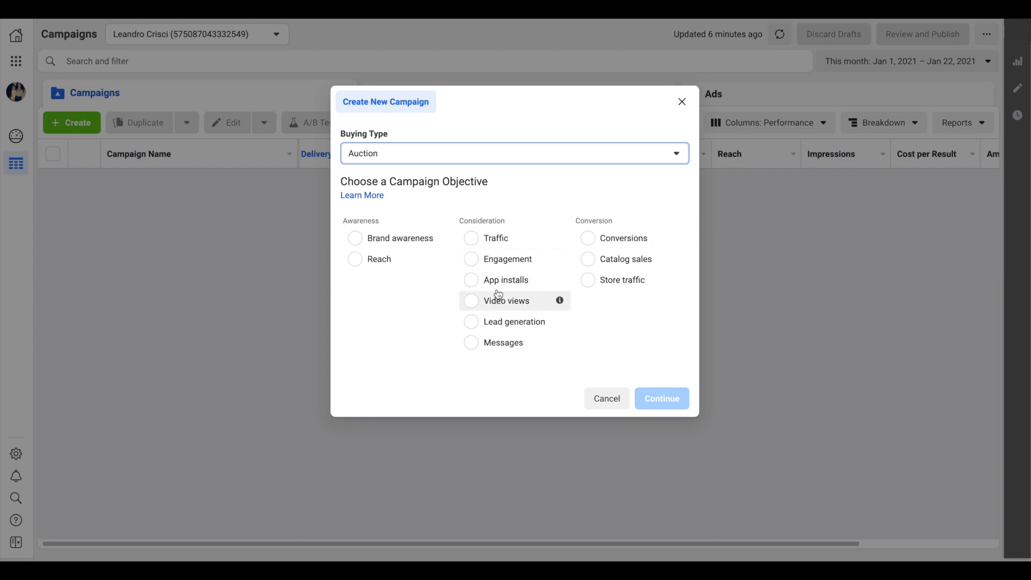
mouse_move(445, 240)
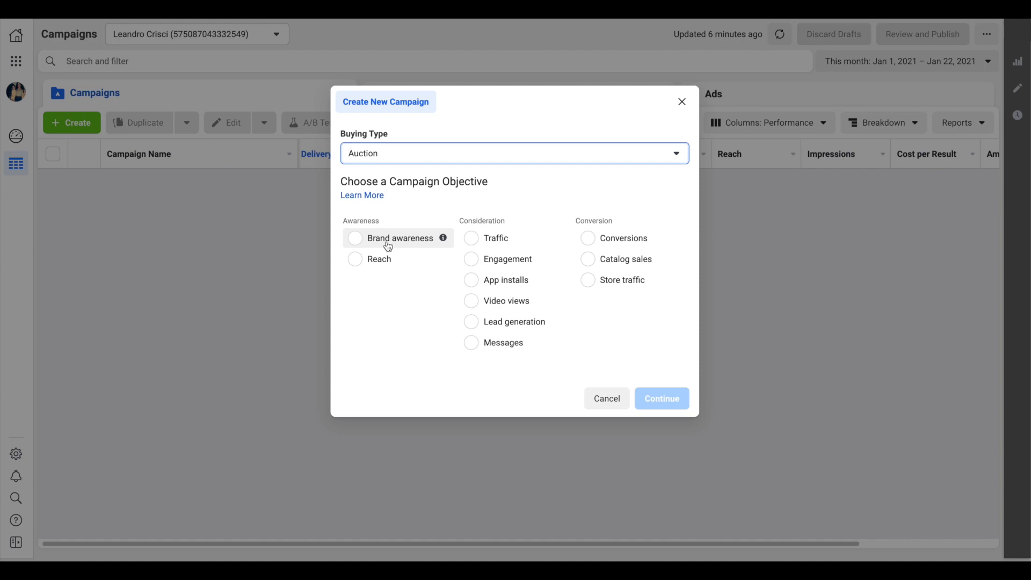
left_click(355, 238)
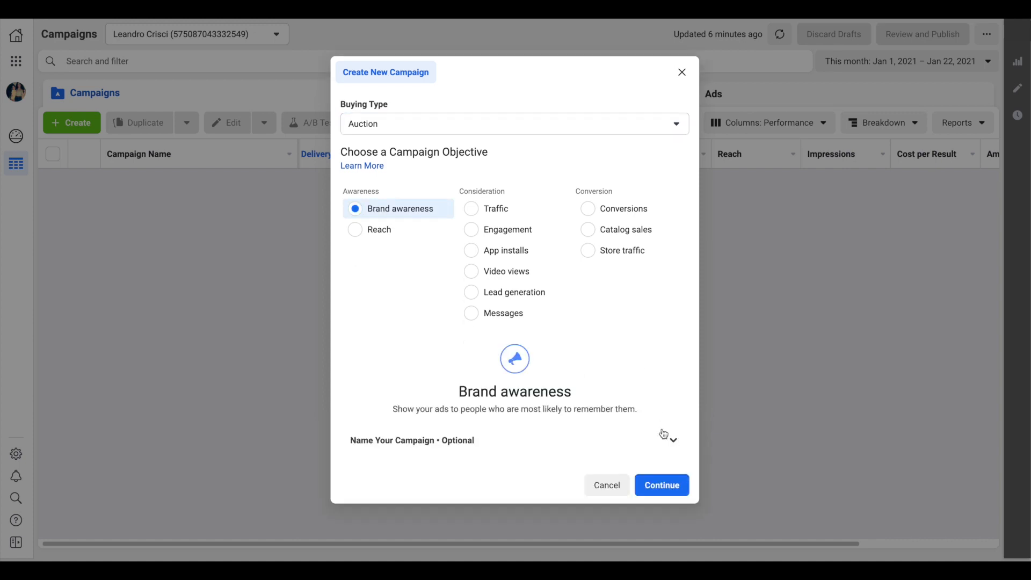
left_click(663, 486)
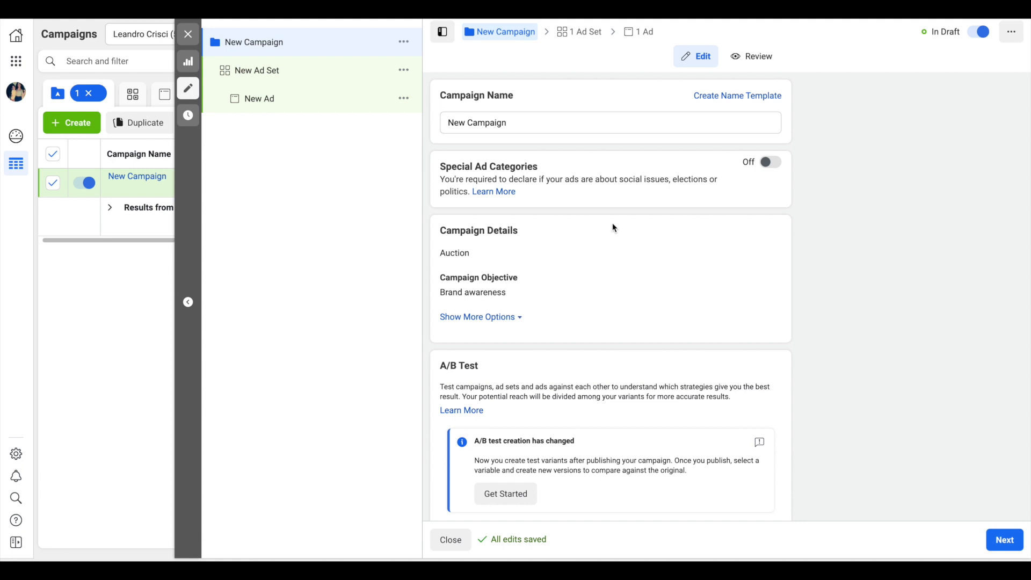
Step: Rename the new campaign as "Campaign test"
left_click_drag(510, 123, 407, 127)
type("Campaign test")
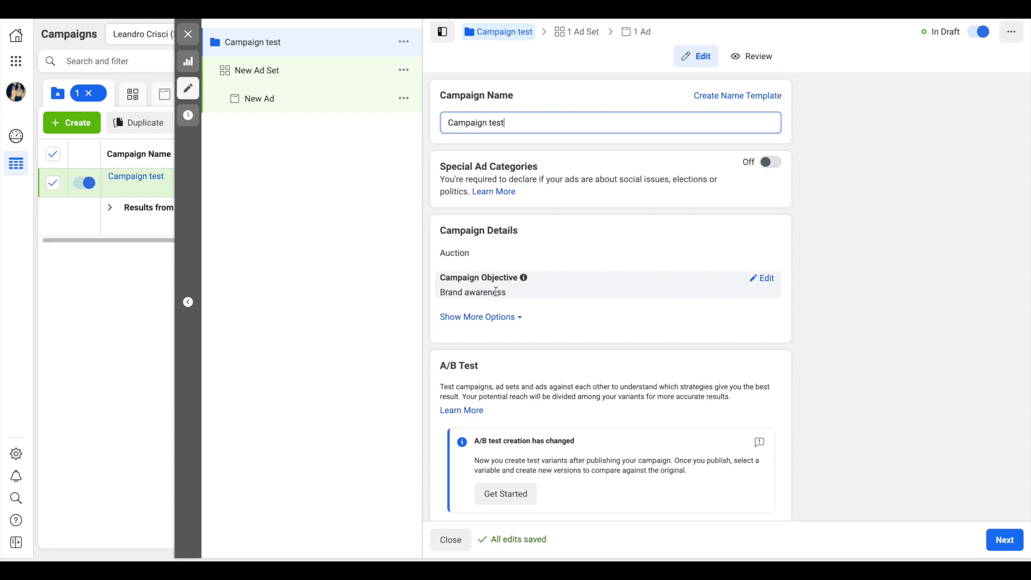
scroll(654, 309, "down", 2)
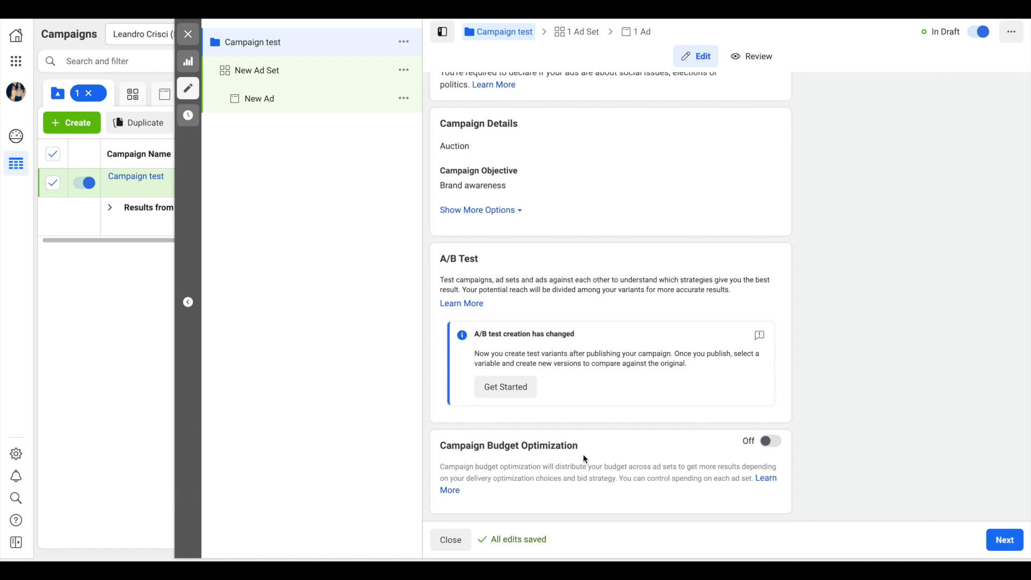
left_click(770, 441)
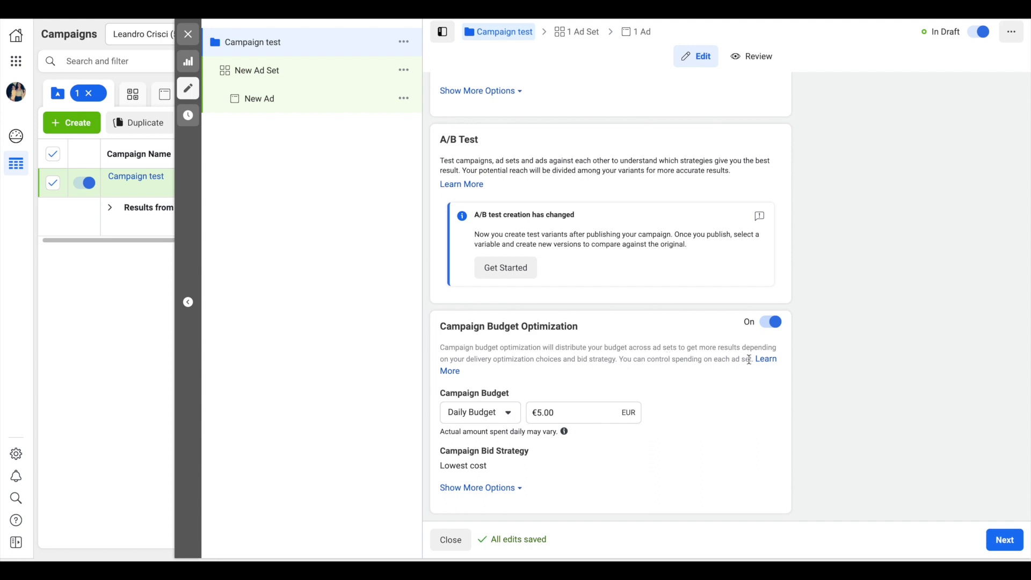
left_click(777, 326)
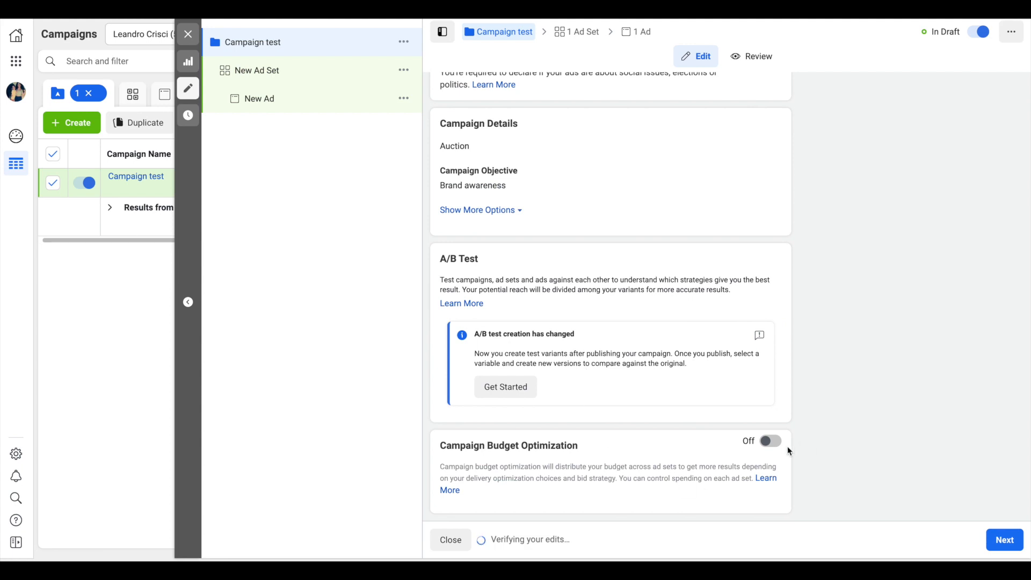
Step: Continue to the campaign's ad set and shorten its name to "Ad Set"
left_click(1003, 540)
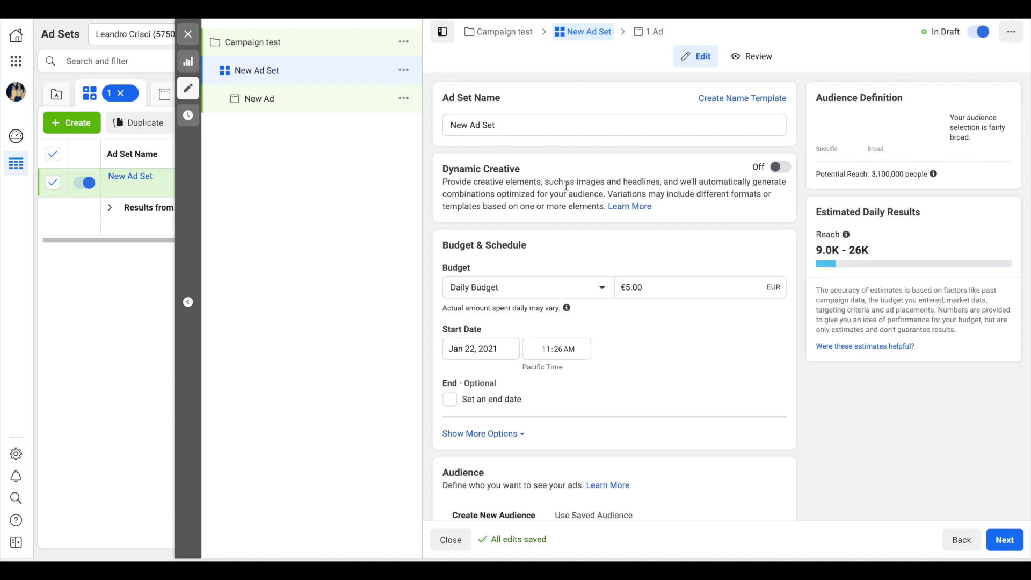
left_click(466, 125)
double_click(467, 125)
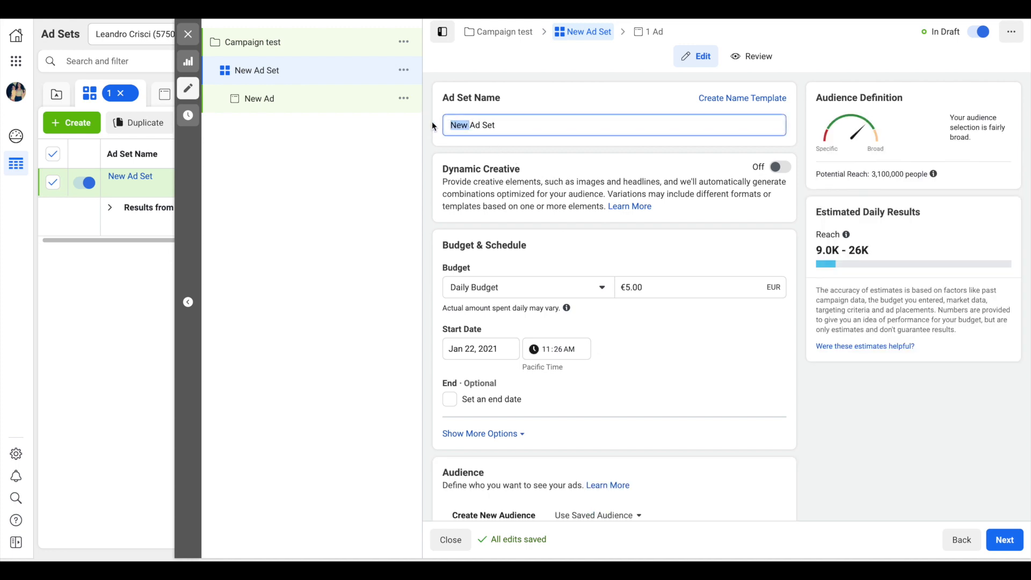
key("BackSpace")
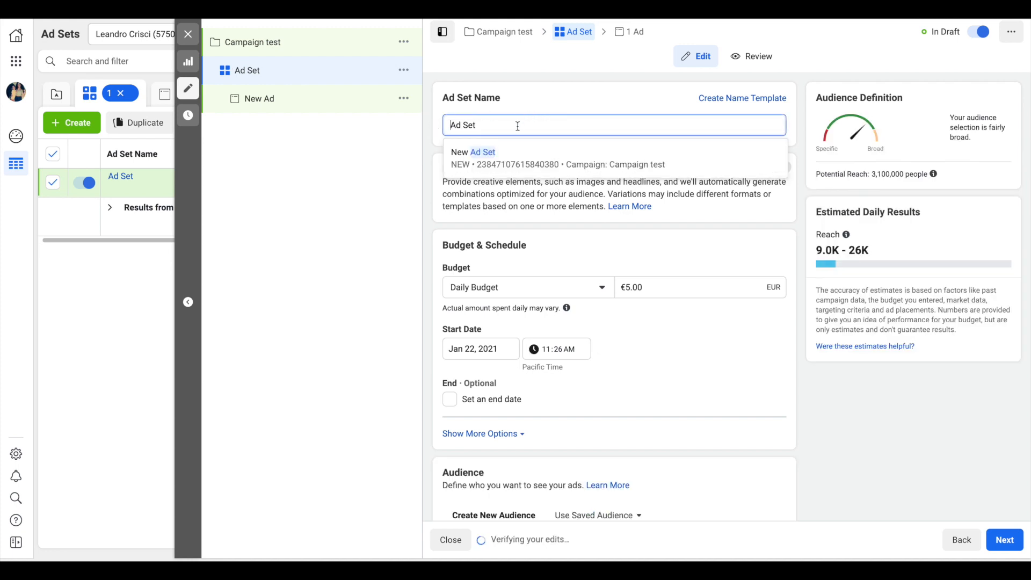
left_click(518, 302)
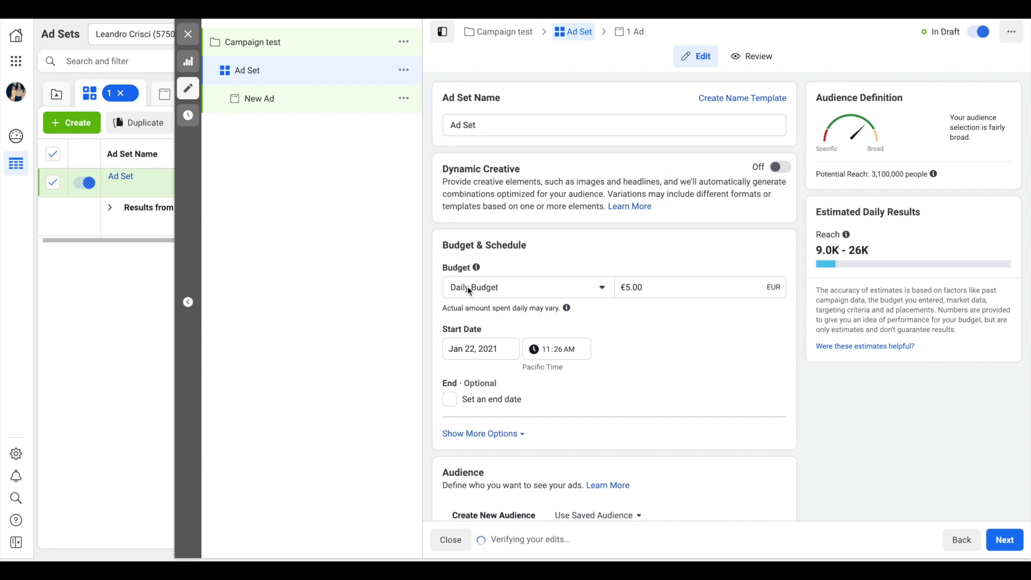
Step: Switch the ad set to a lifetime budget and schedule it from Jan 23, 2021 to Jan 30, 2021
left_click(602, 288)
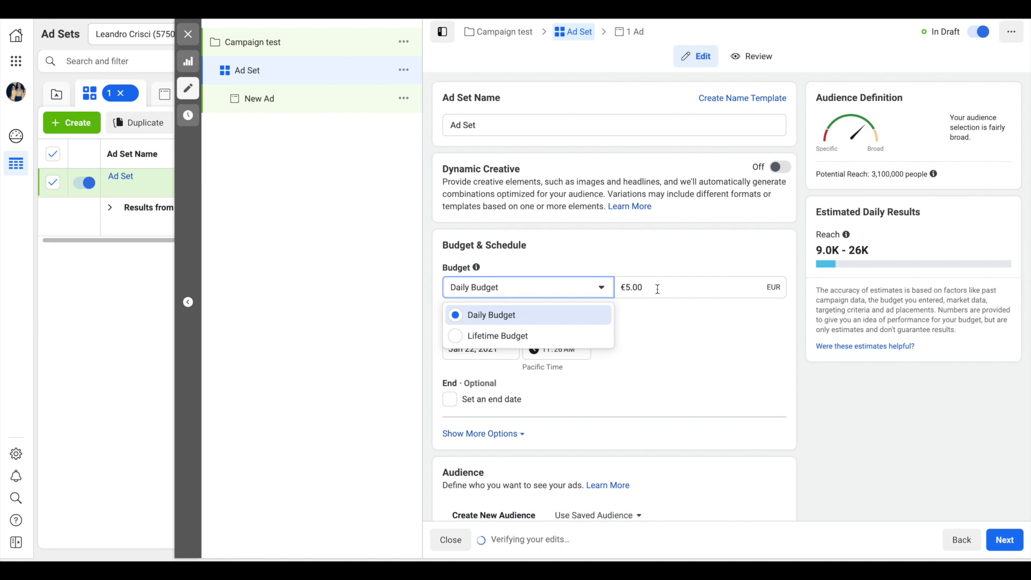
left_click(459, 337)
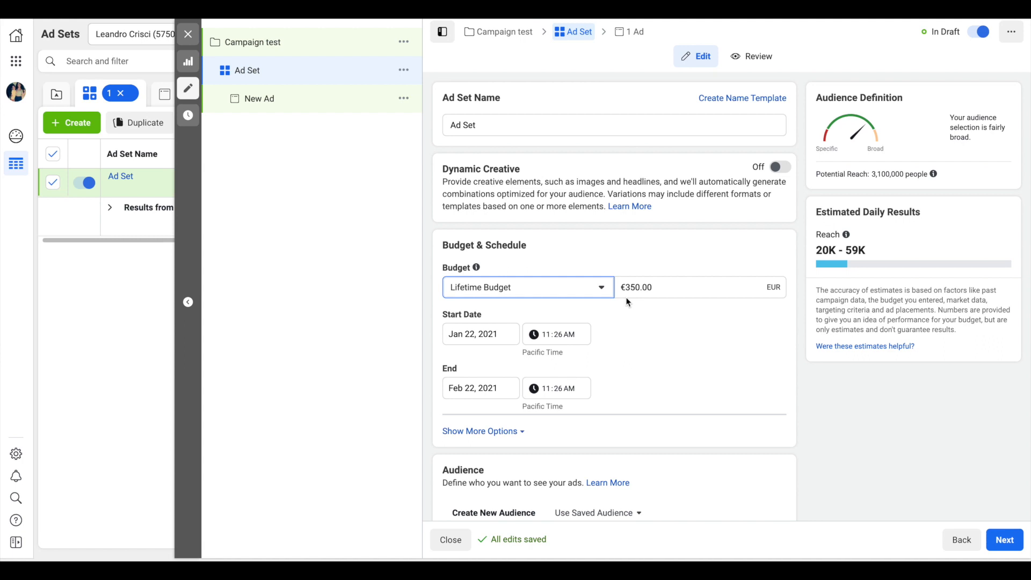
scroll(469, 360, "down", 1)
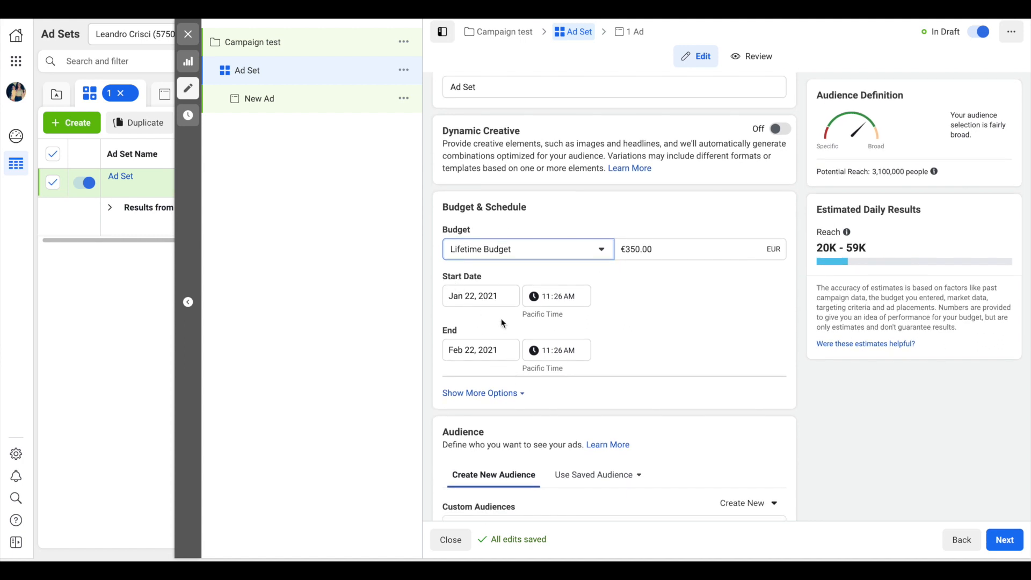
scroll(502, 322, "down", 1)
left_click(480, 270)
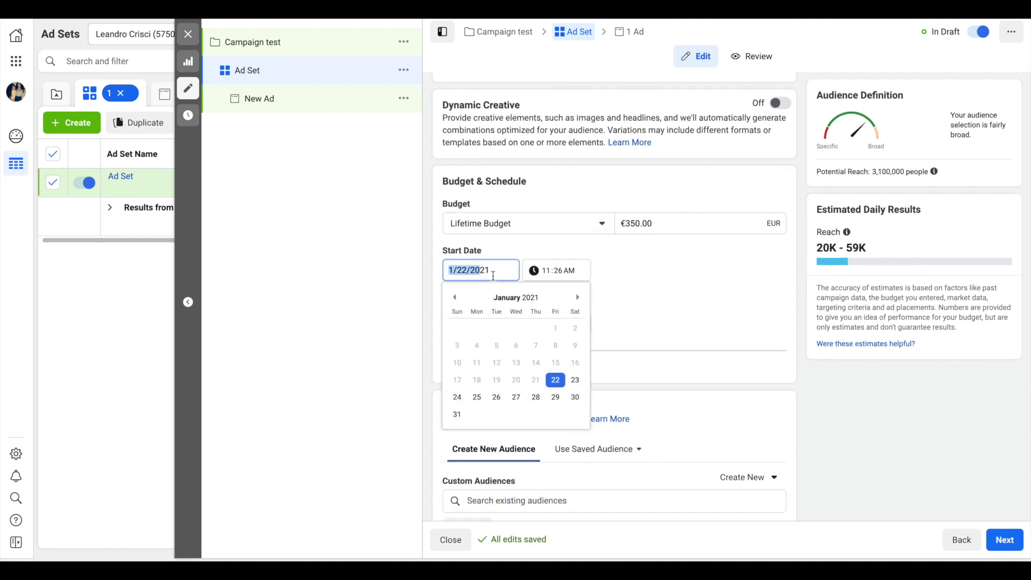
left_click(575, 380)
left_click(454, 351)
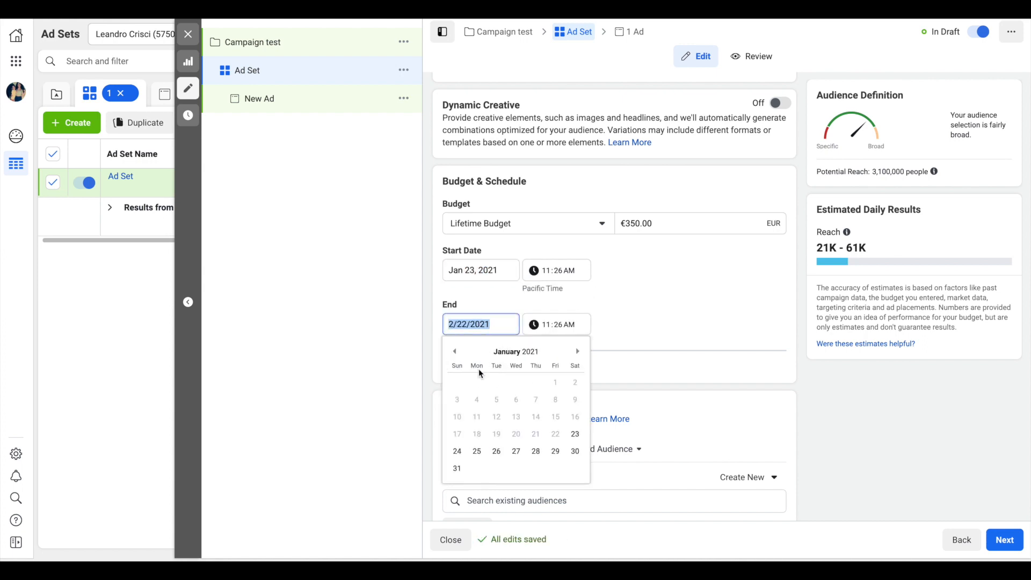
left_click(574, 451)
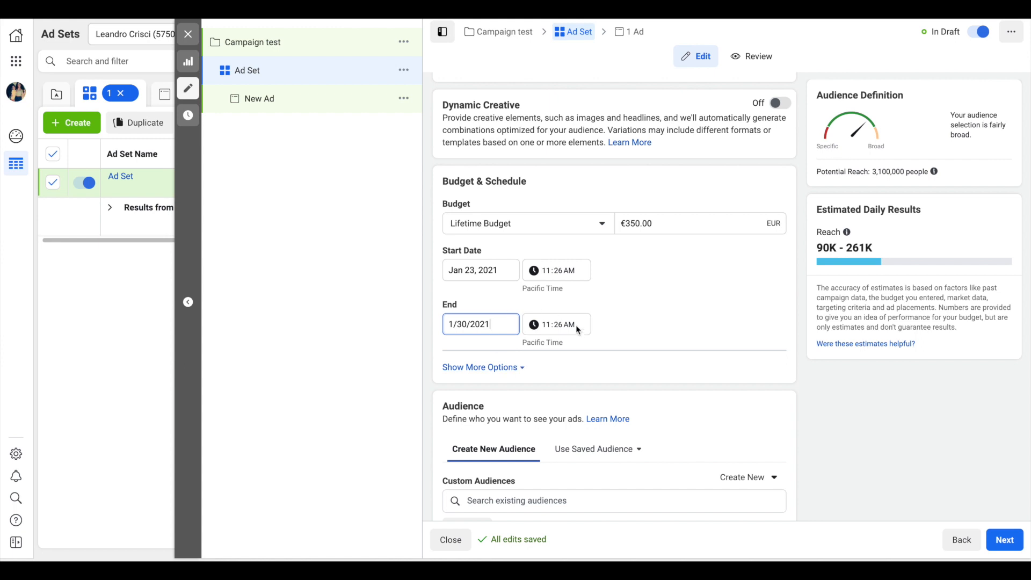
Step: Add the Chocolate interest to the audience's detailed targeting in the ad set
scroll(689, 308, "down", 5)
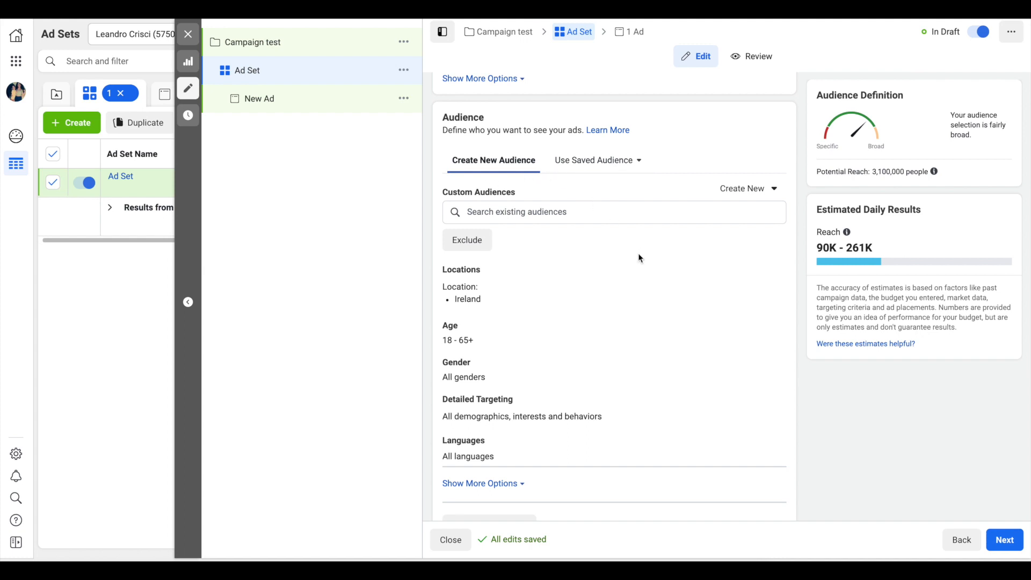
scroll(644, 260, "down", 2)
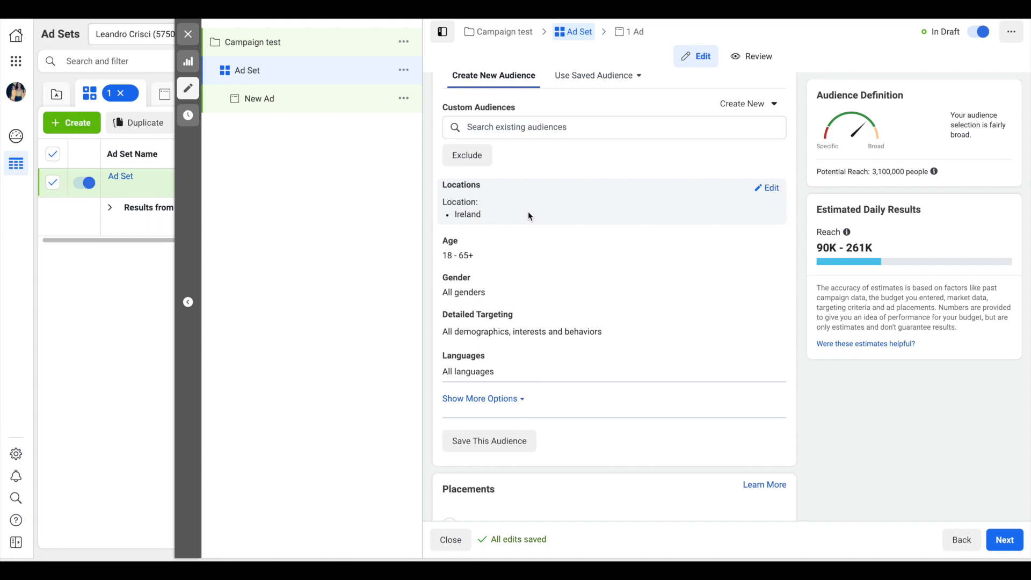
scroll(528, 212, "down", 1)
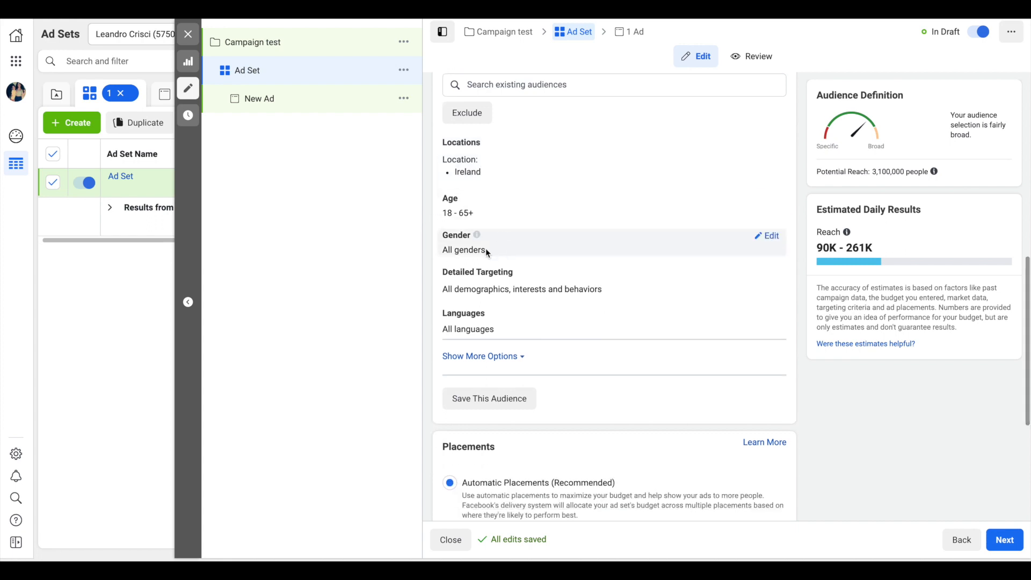
scroll(487, 252, "down", 1)
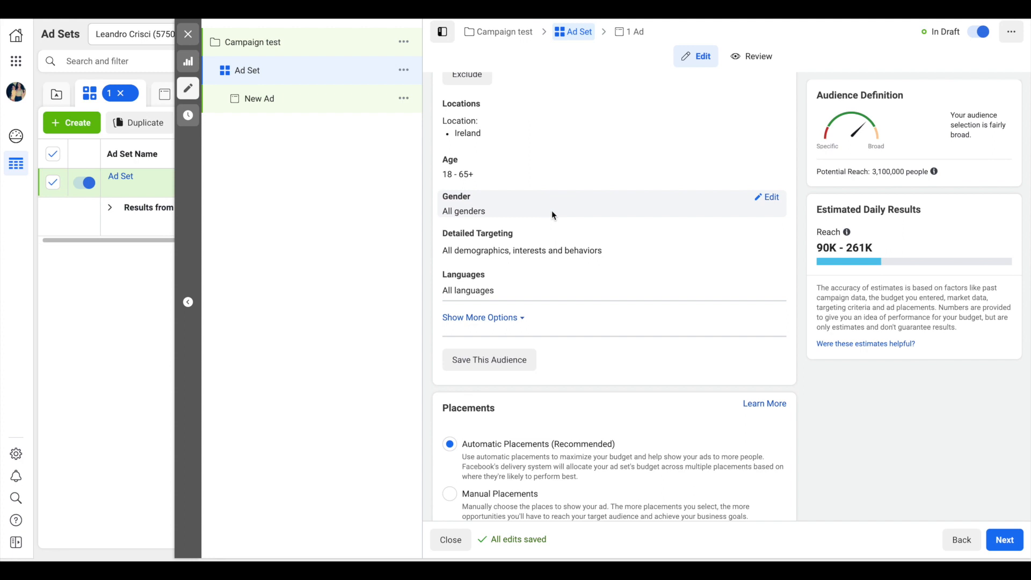
mouse_move(524, 237)
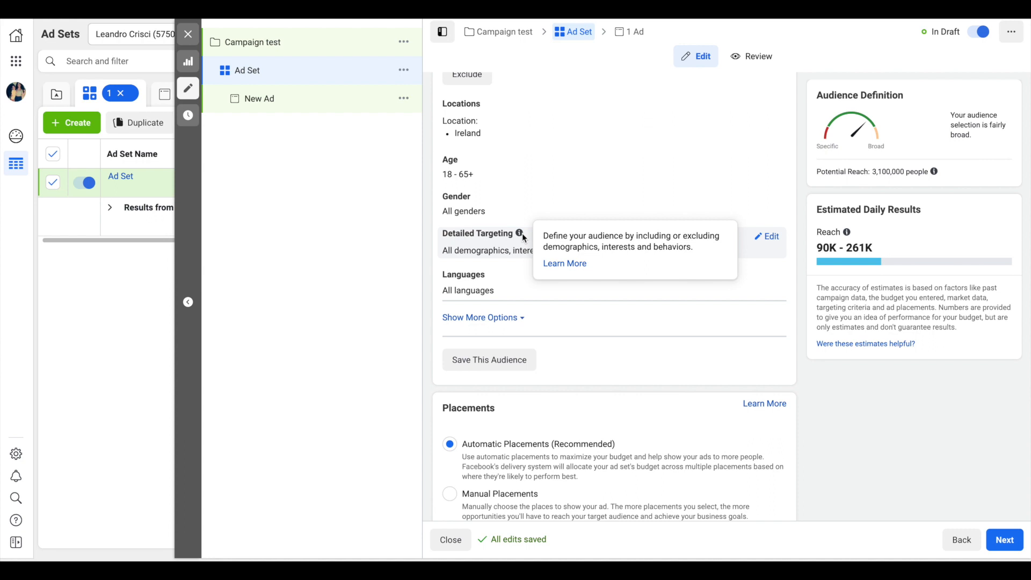
left_click(768, 236)
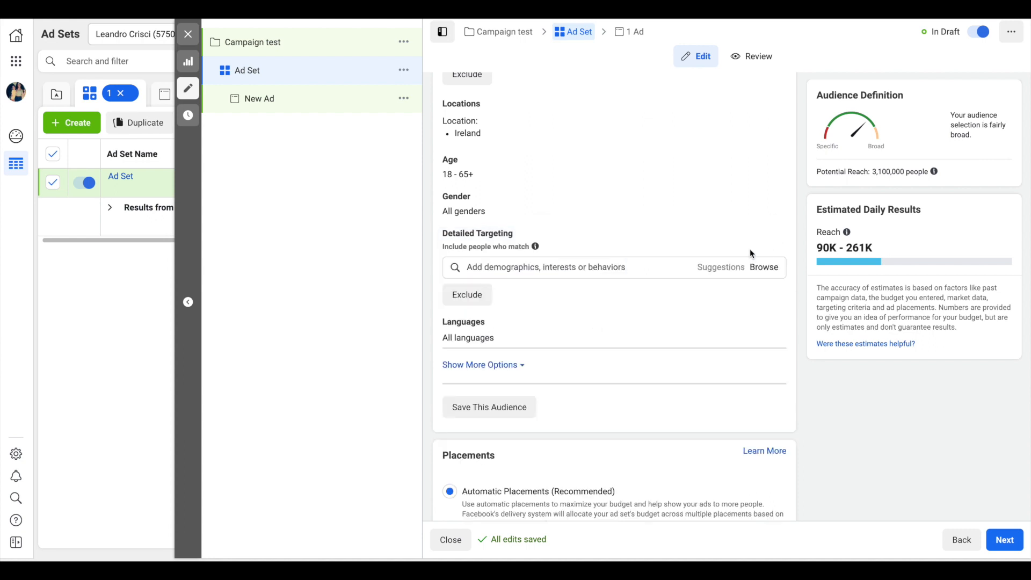
left_click(551, 266)
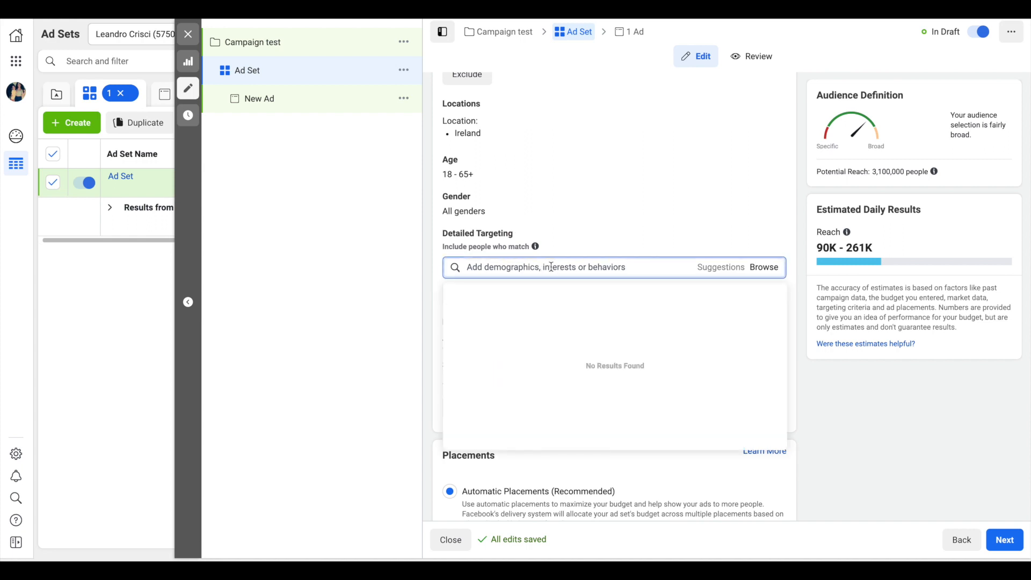
type("chocolate")
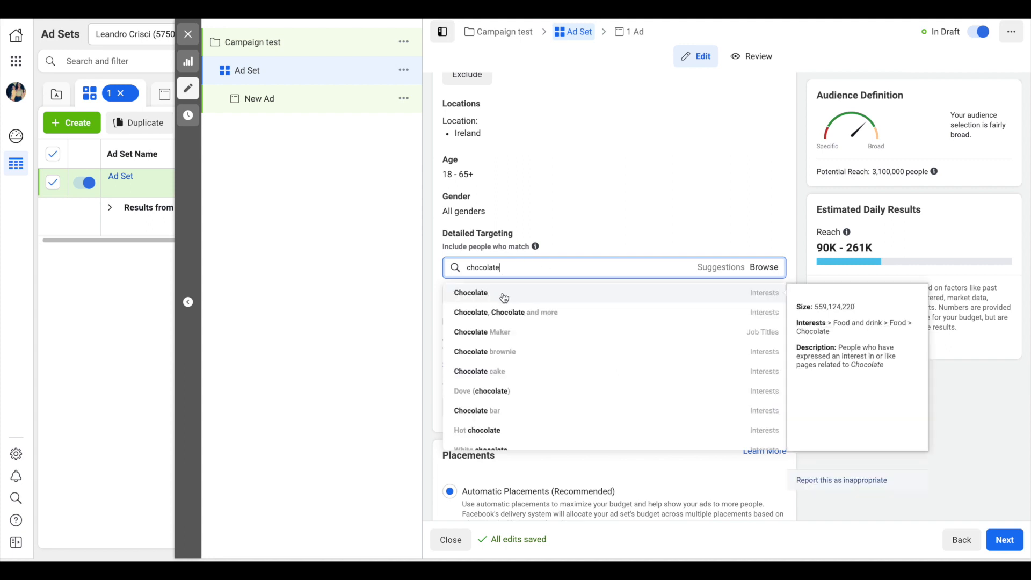
left_click(501, 294)
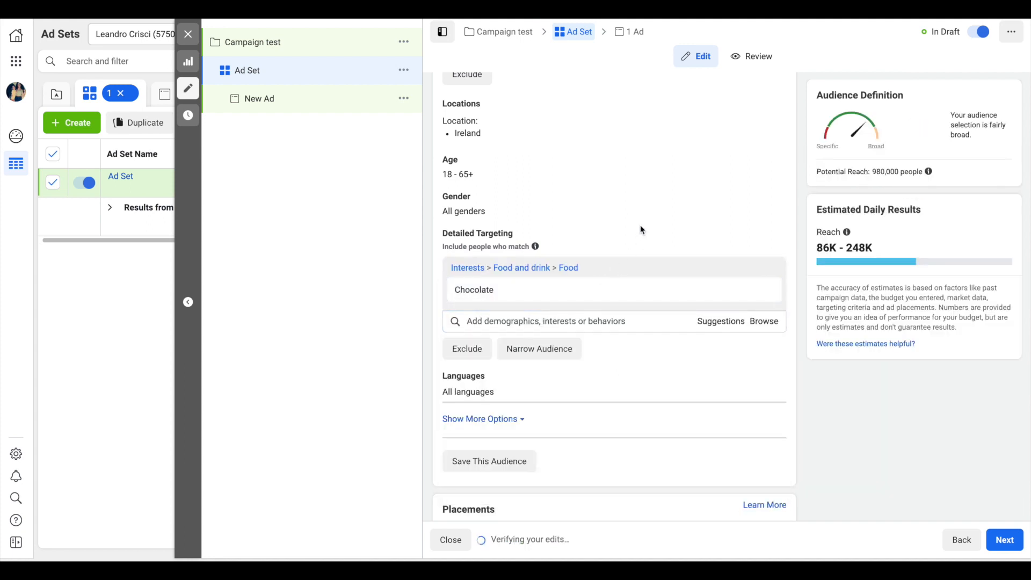
Step: Switch the ad set to manual placements and exclude the Messenger platform and the Facebook News Feed placement
mouse_move(535, 292)
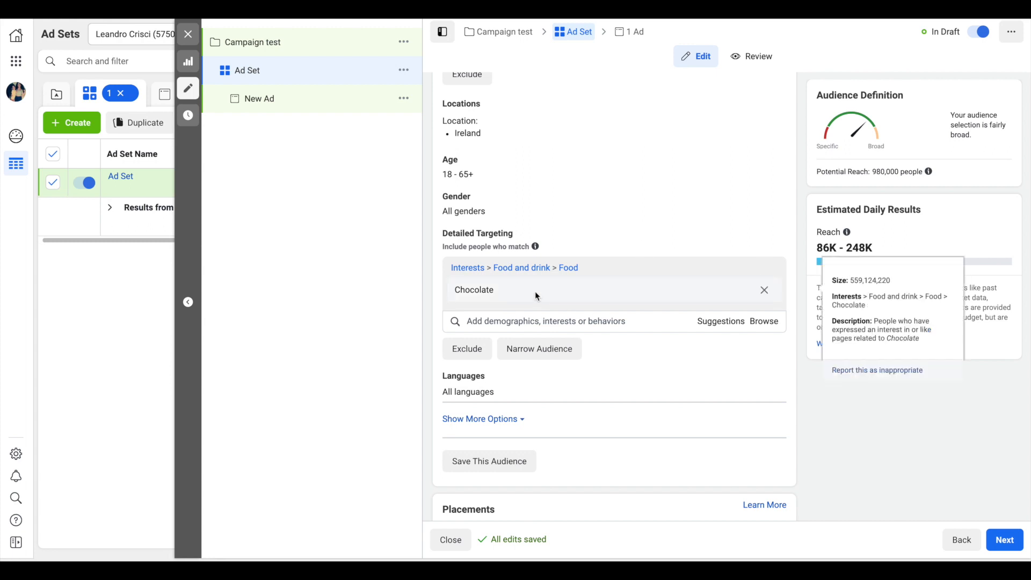
scroll(528, 291, "down", 1)
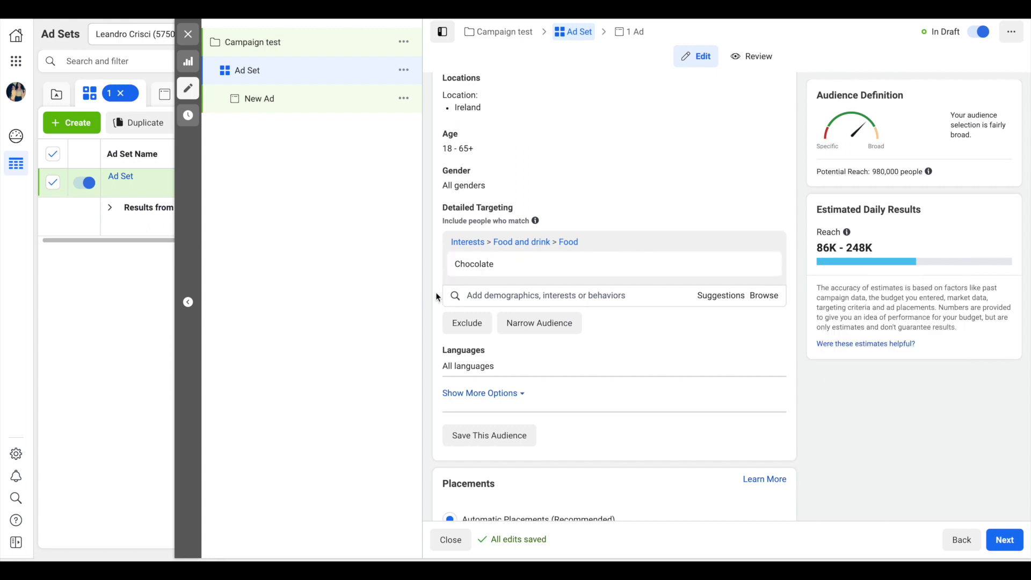
scroll(436, 292, "down", 5)
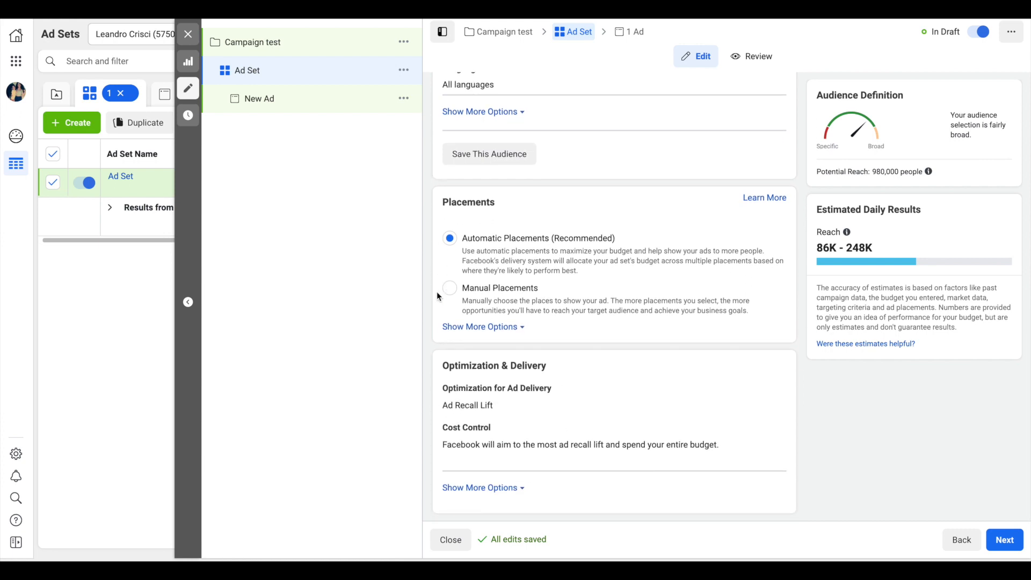
left_click(505, 289)
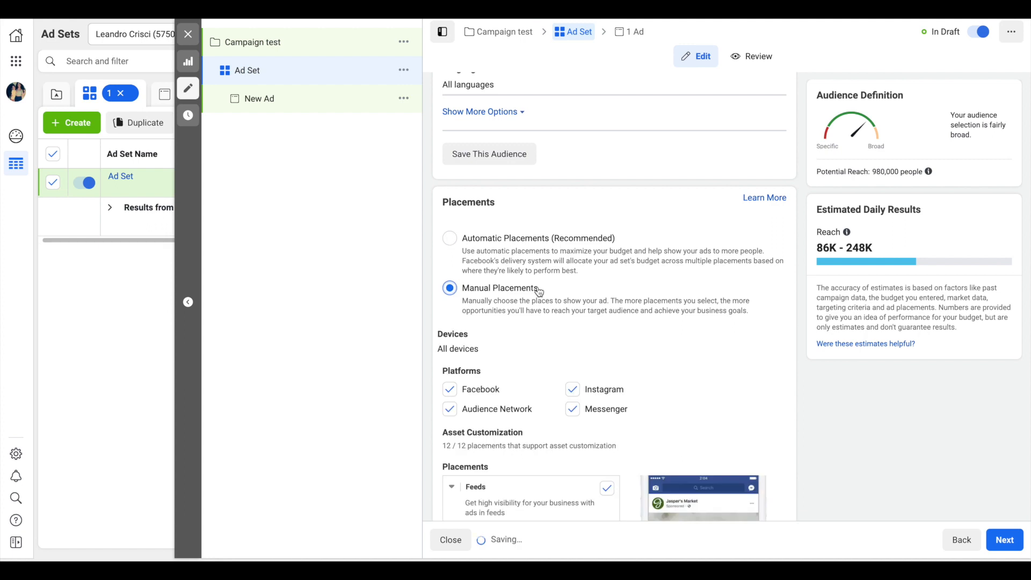
scroll(638, 363, "down", 2)
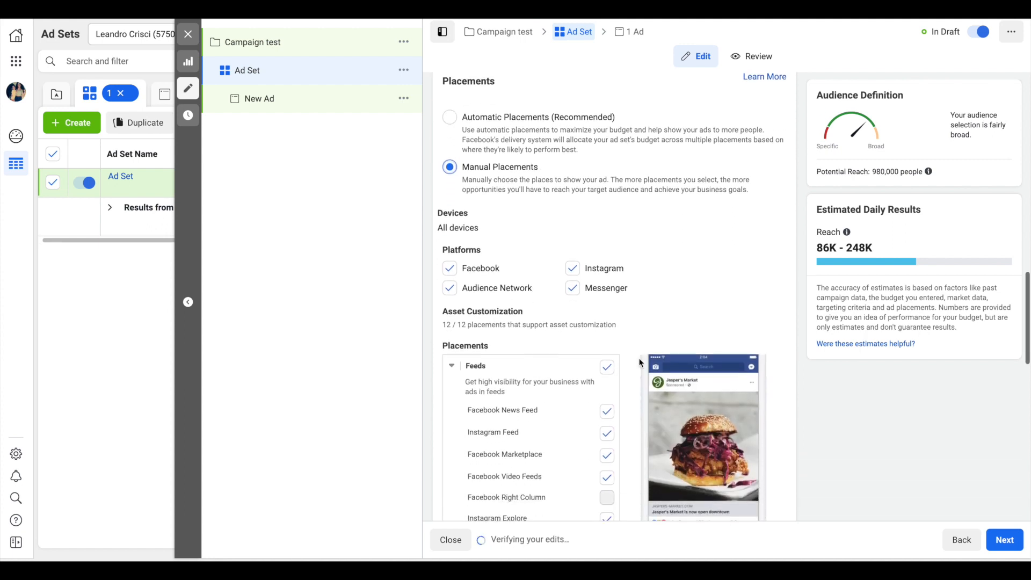
scroll(639, 362, "down", 1)
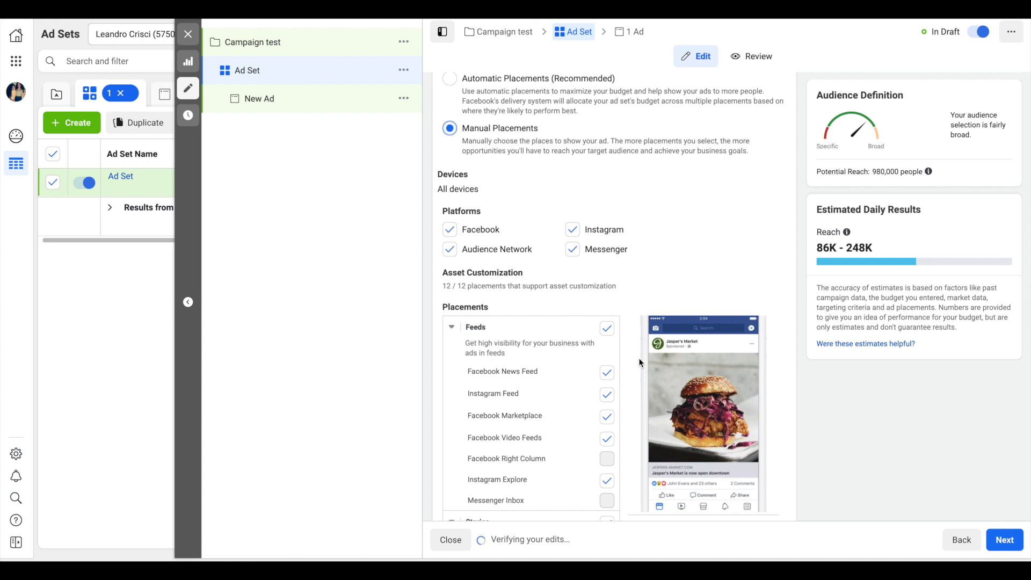
scroll(639, 357, "down", 1)
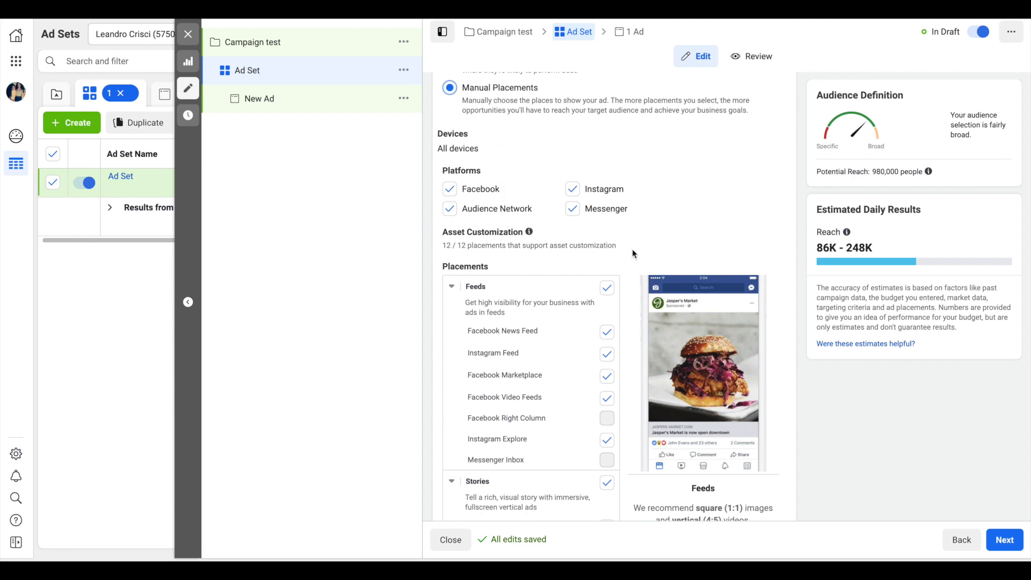
left_click(572, 209)
left_click(608, 346)
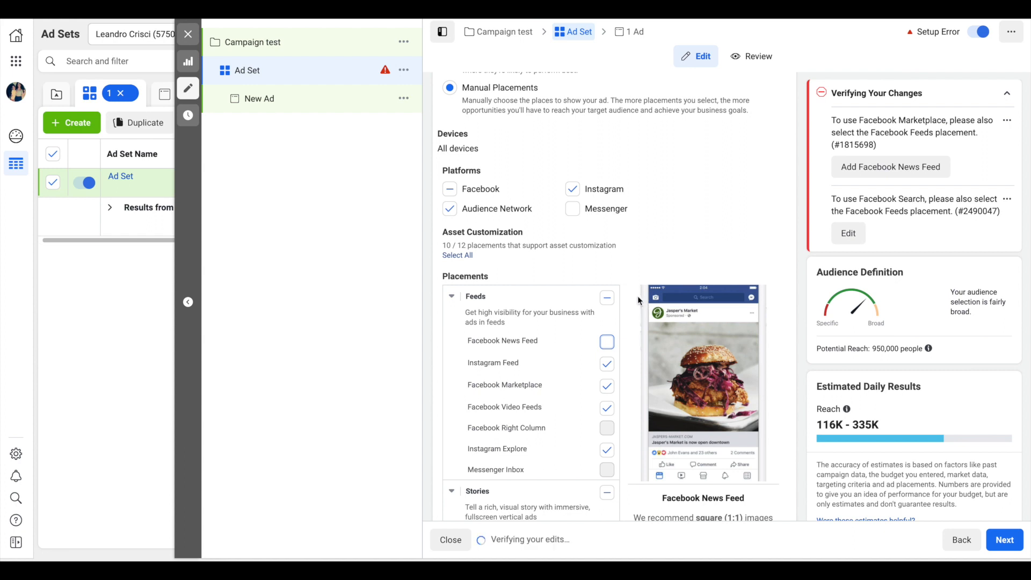
Step: Return the ad set to automatic placements and review its optimization and delivery settings
scroll(634, 247, "up", 5)
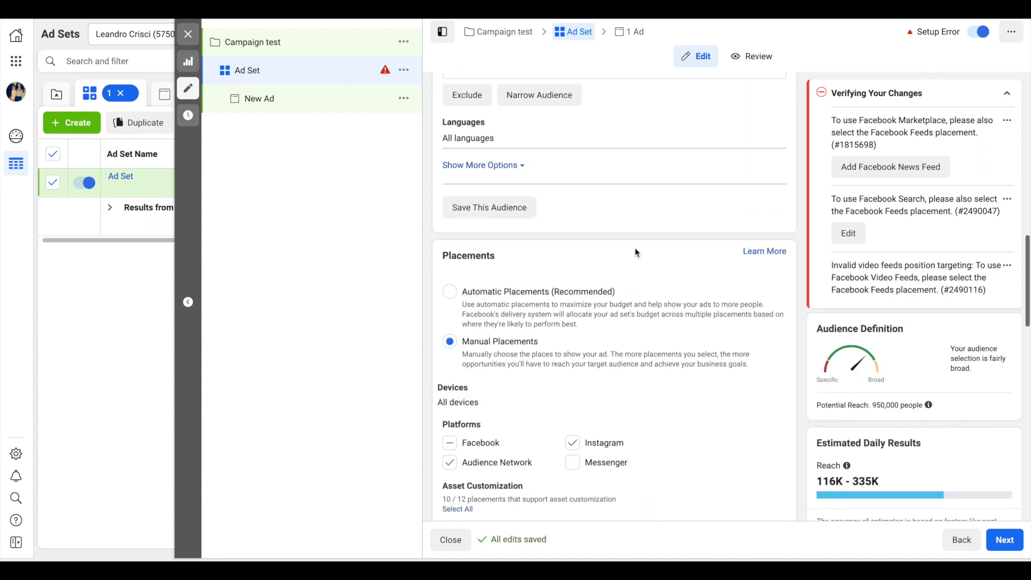
left_click(450, 291)
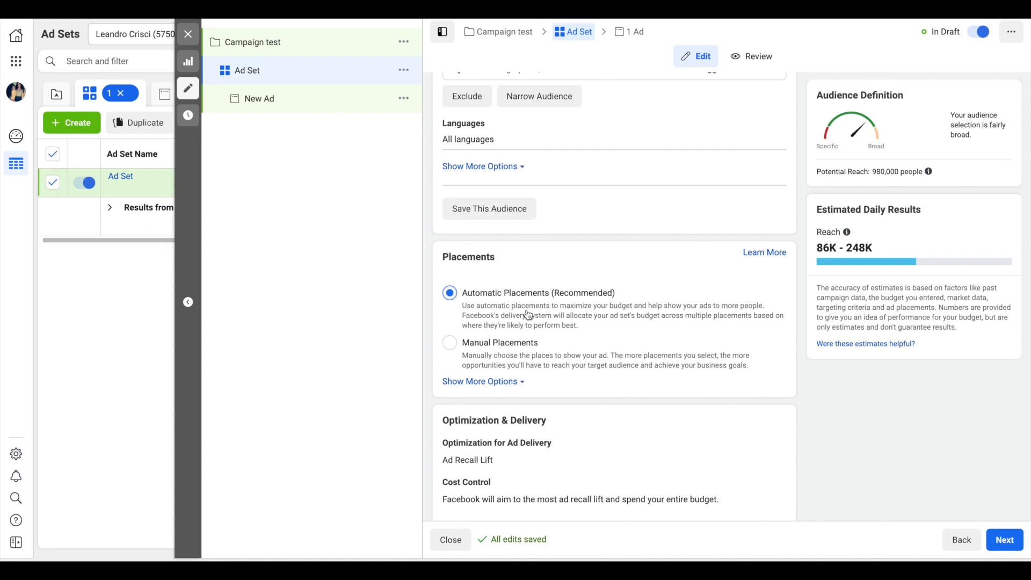
scroll(585, 369, "down", 1)
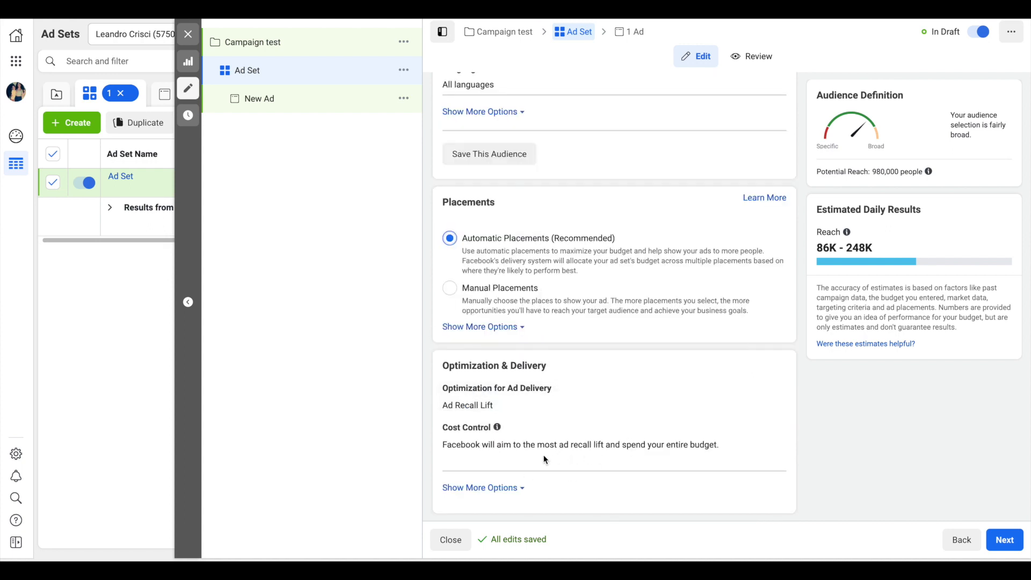
mouse_move(496, 426)
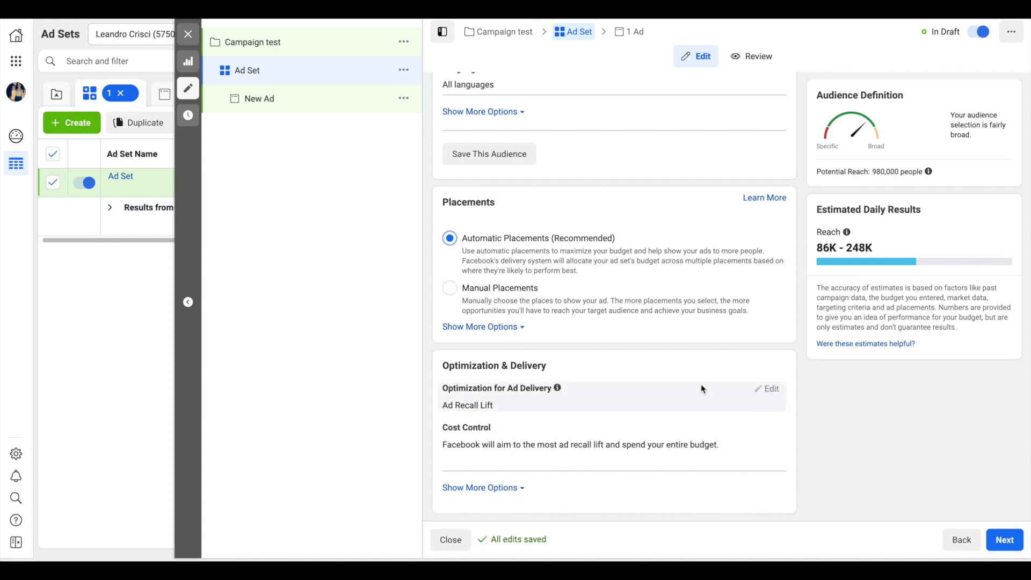
Step: Continue to the campaign's ad and shorten its name to "Ad"
left_click(1003, 540)
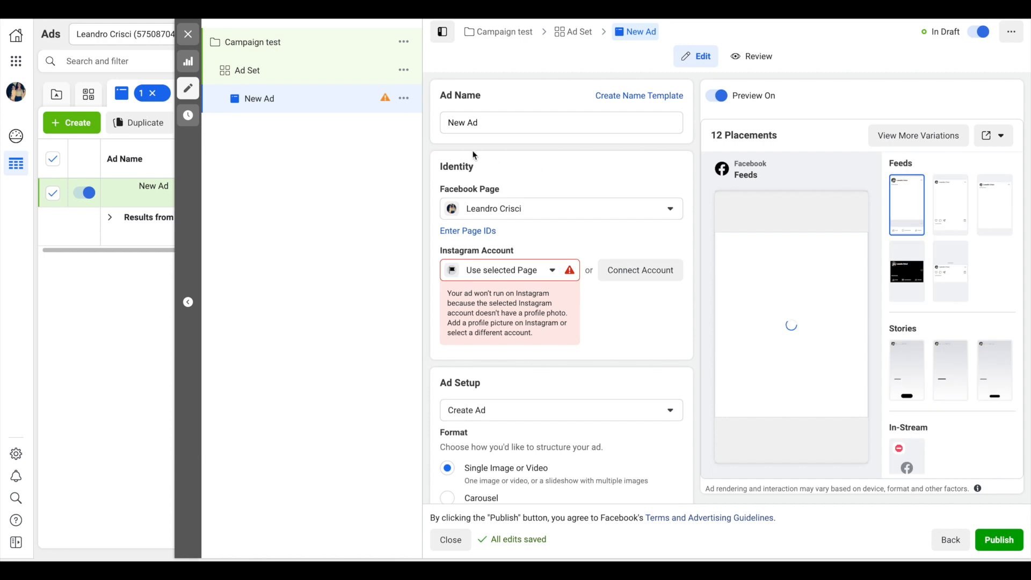
left_click_drag(464, 122, 418, 118)
key("BackSpace")
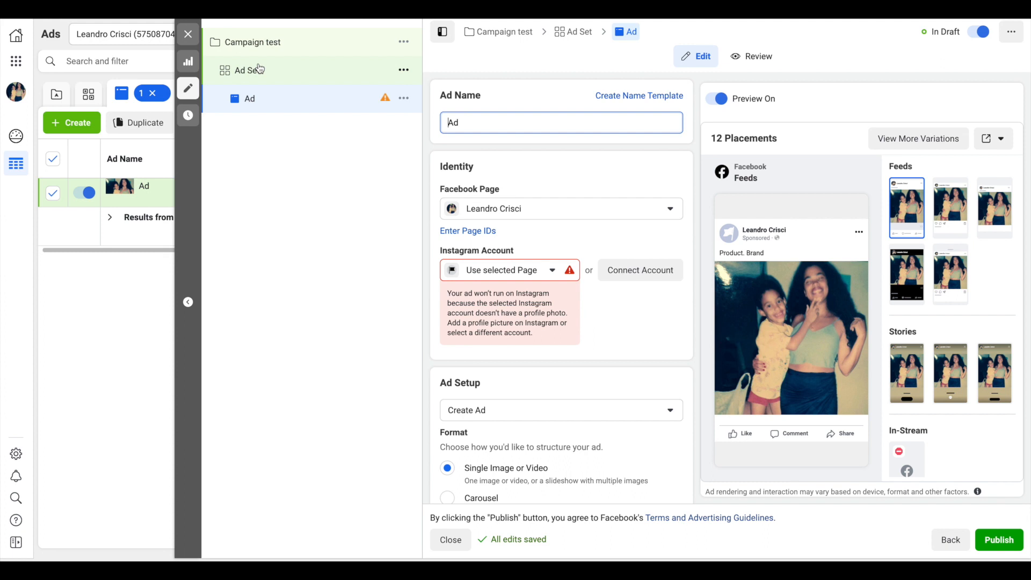
left_click(577, 170)
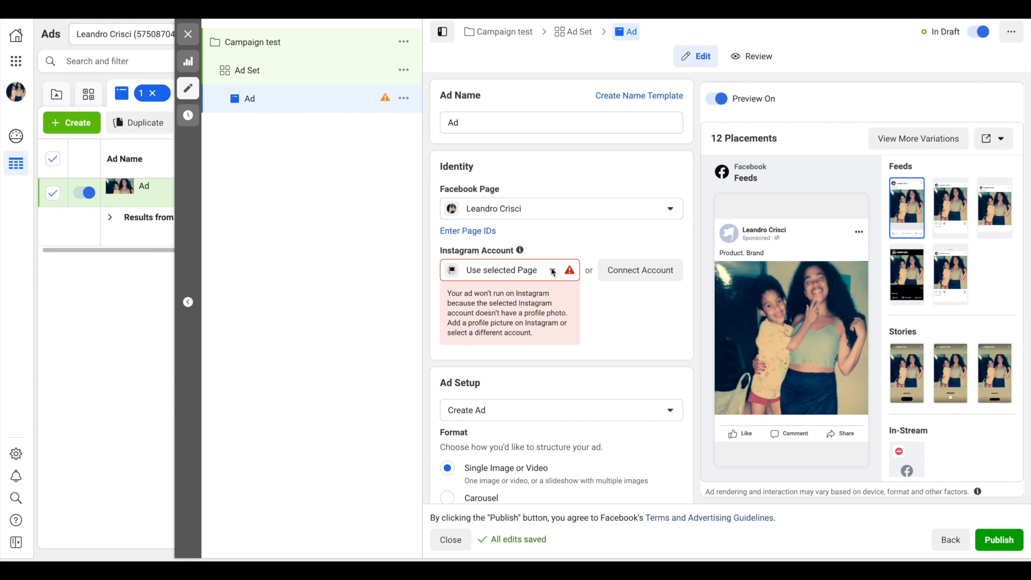
Step: Examine the available ad setup sources, leaving Create Ad selected
scroll(602, 309, "down", 4)
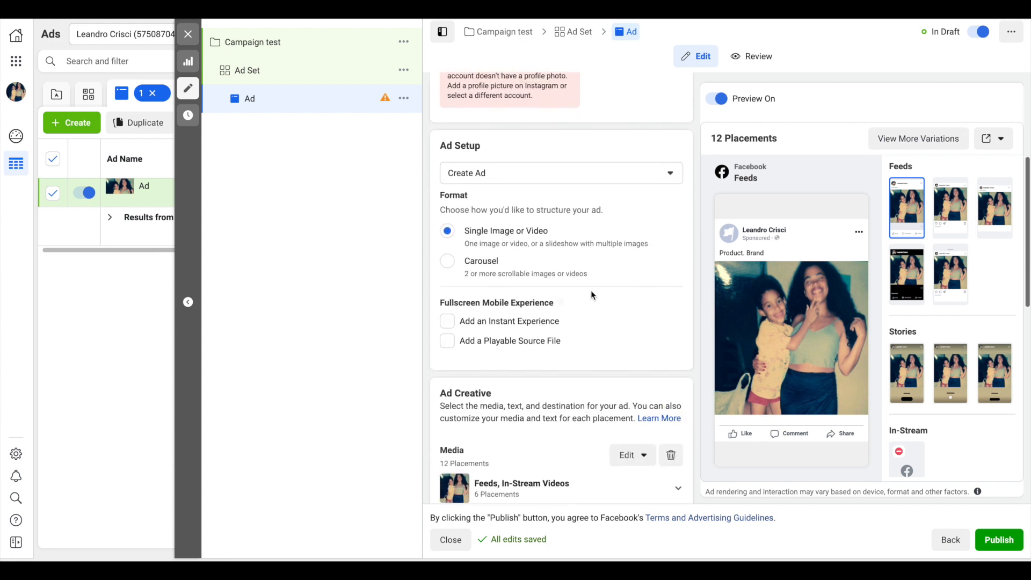
left_click(671, 174)
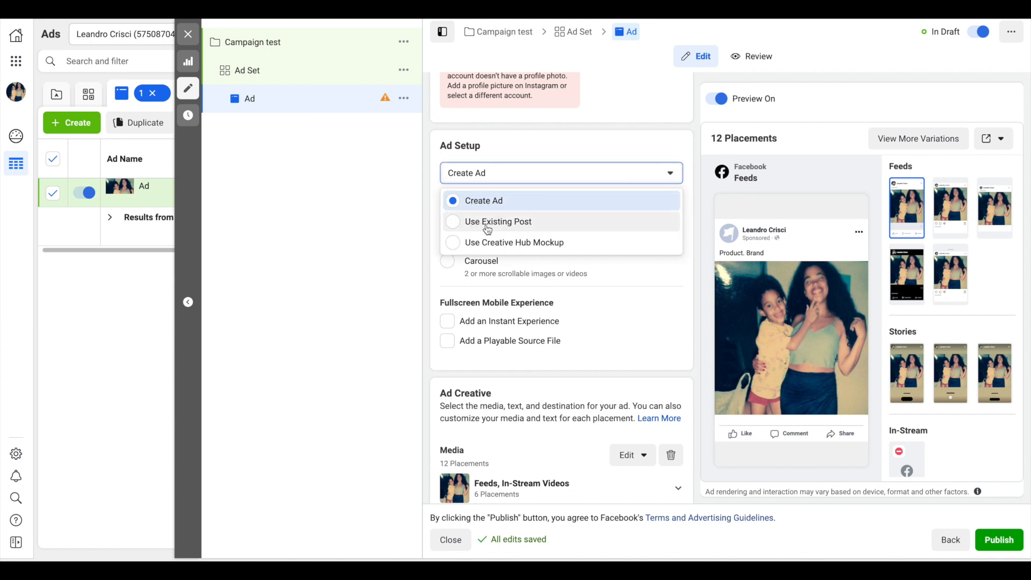
left_click(500, 129)
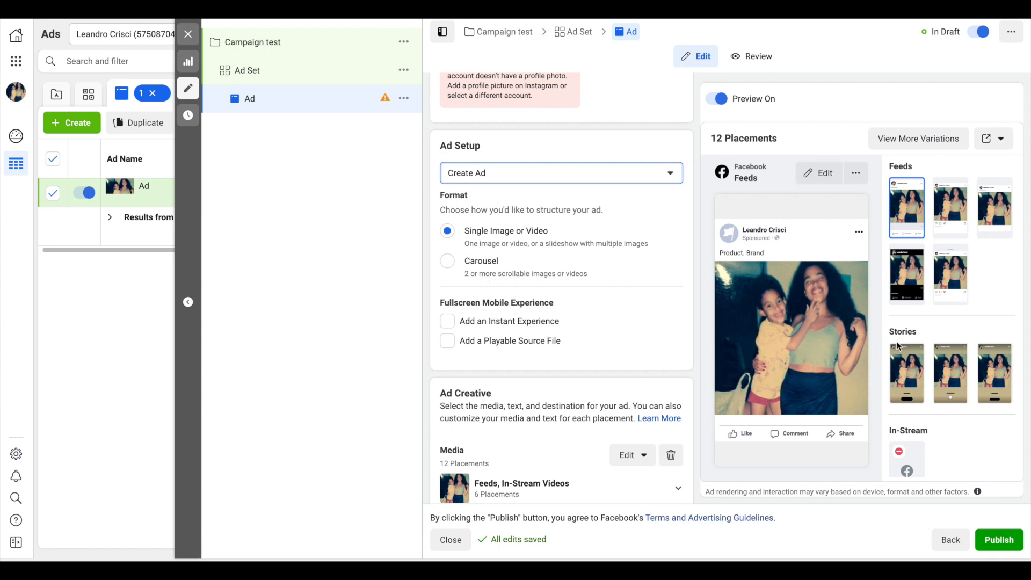
Step: Preview the ad creative in the Instagram Feed, Facebook Marketplace and Facebook Video Feeds placements, and review the language and tracking settings
scroll(605, 283, "down", 3)
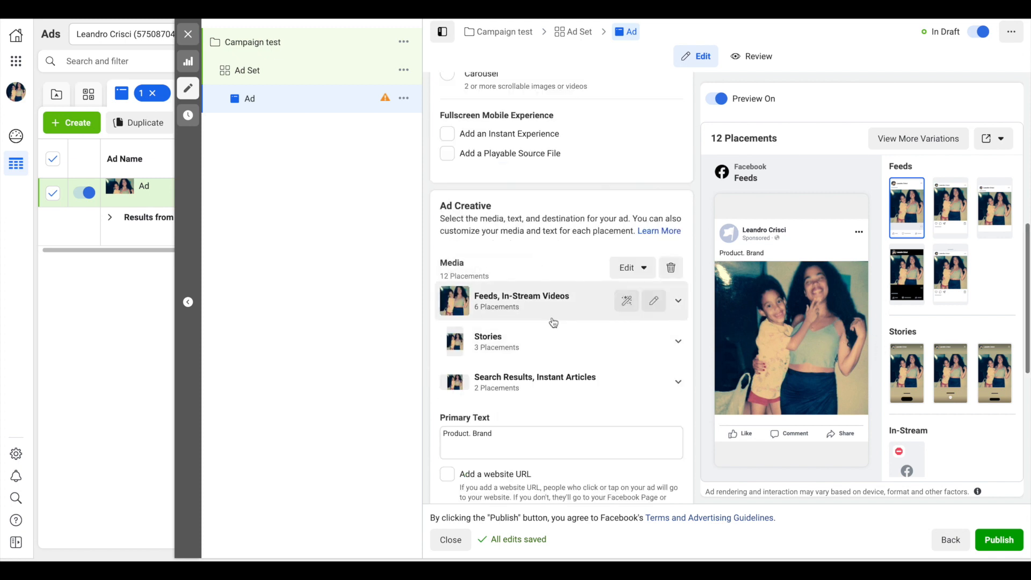
scroll(545, 353, "down", 1)
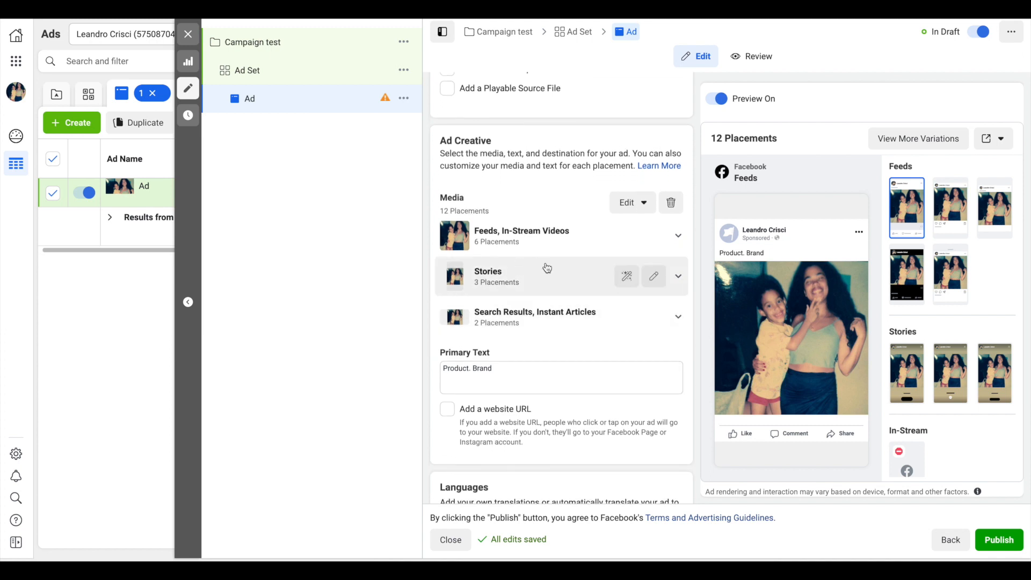
left_click(957, 216)
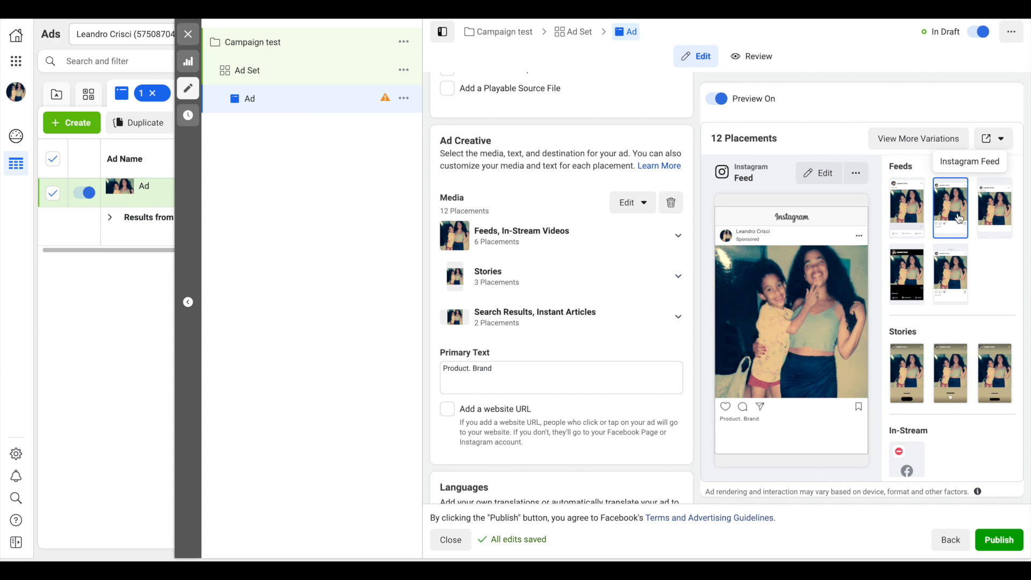
left_click(991, 222)
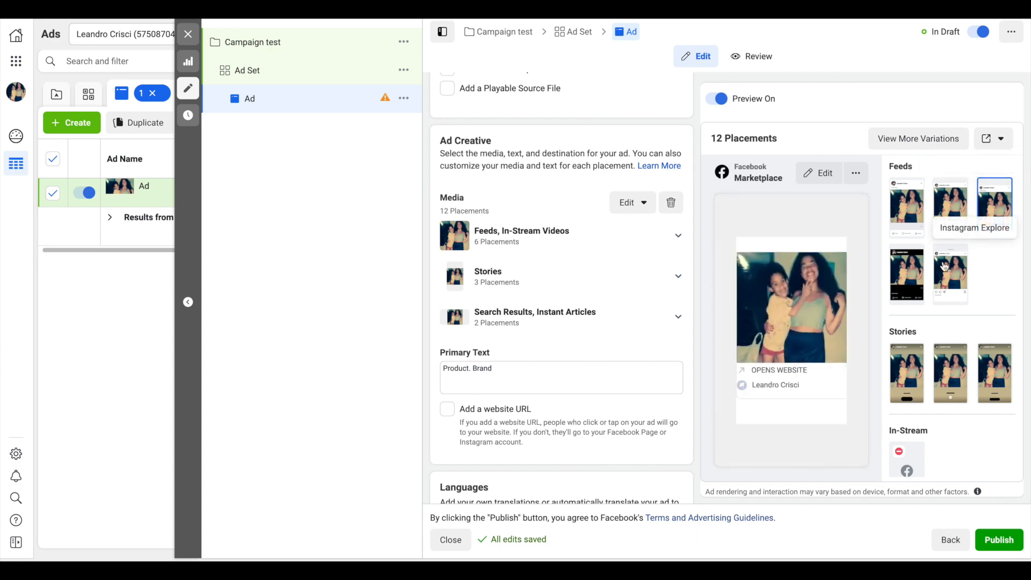
left_click(906, 273)
scroll(550, 333, "down", 5)
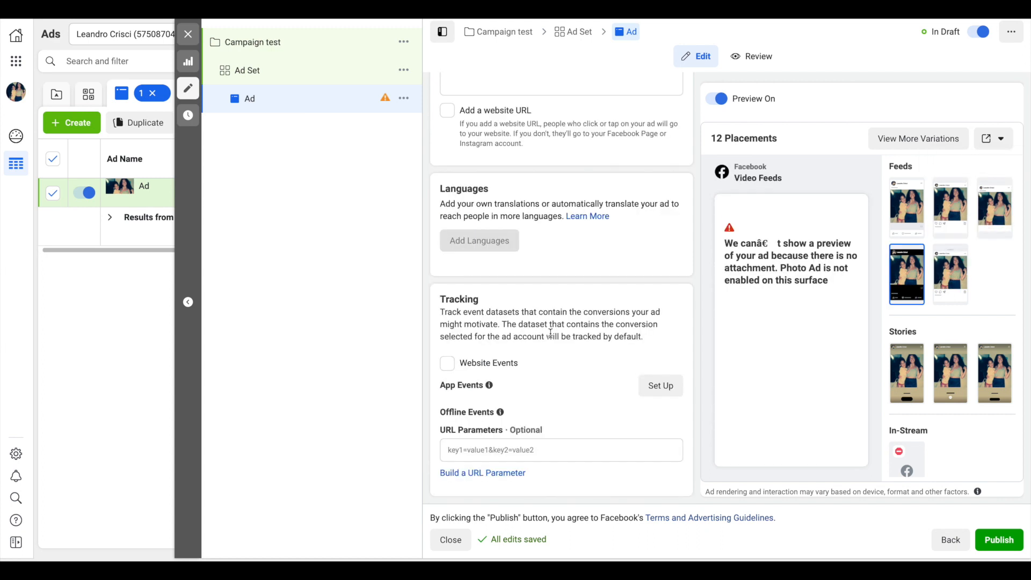